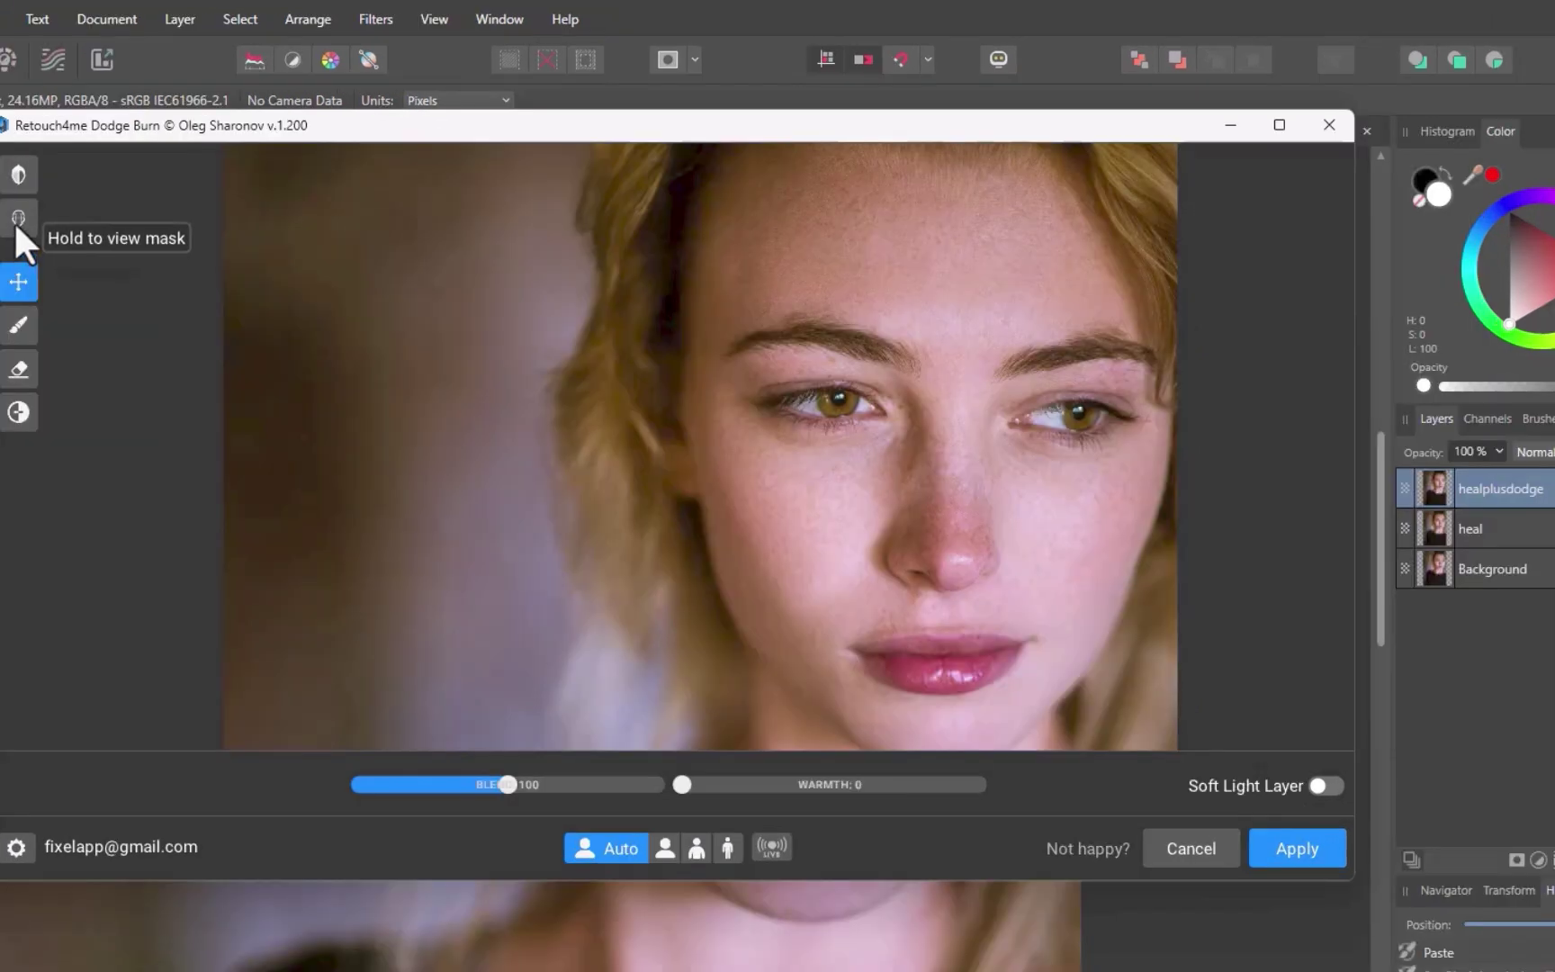
- Preview the skin retouch mask in Retouch4me Dodge Burn and adjust the Blend amount
{"action": "left_click", "coordinate": [15, 222]}
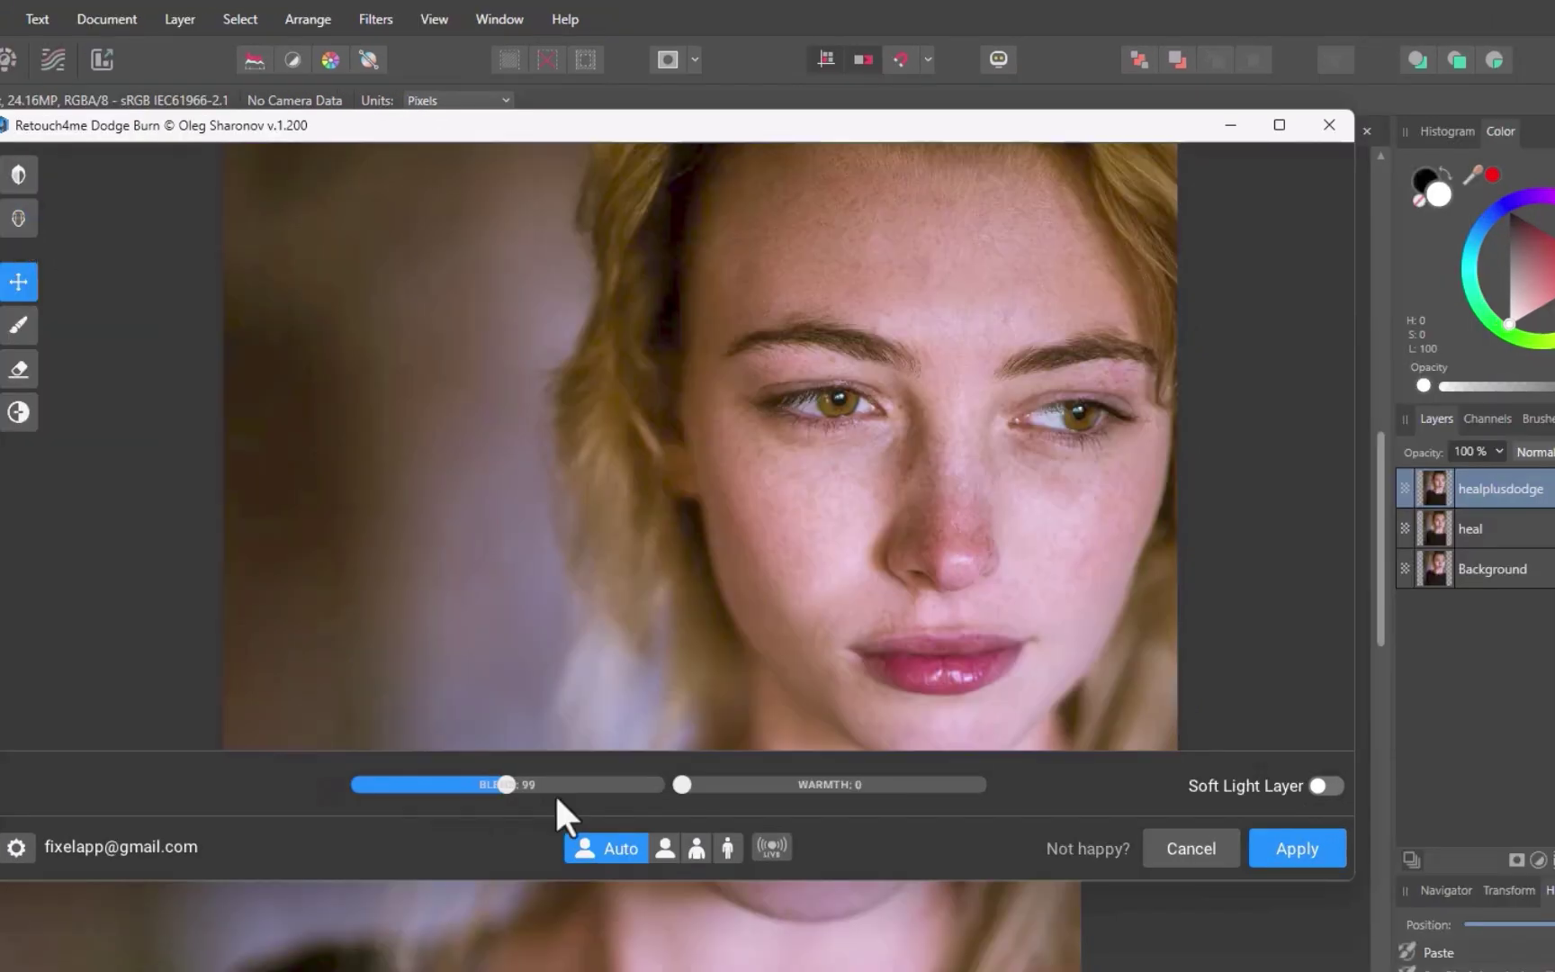
{"action": "left_click_drag", "start_coordinate": [554, 790], "coordinate": [681, 796]}
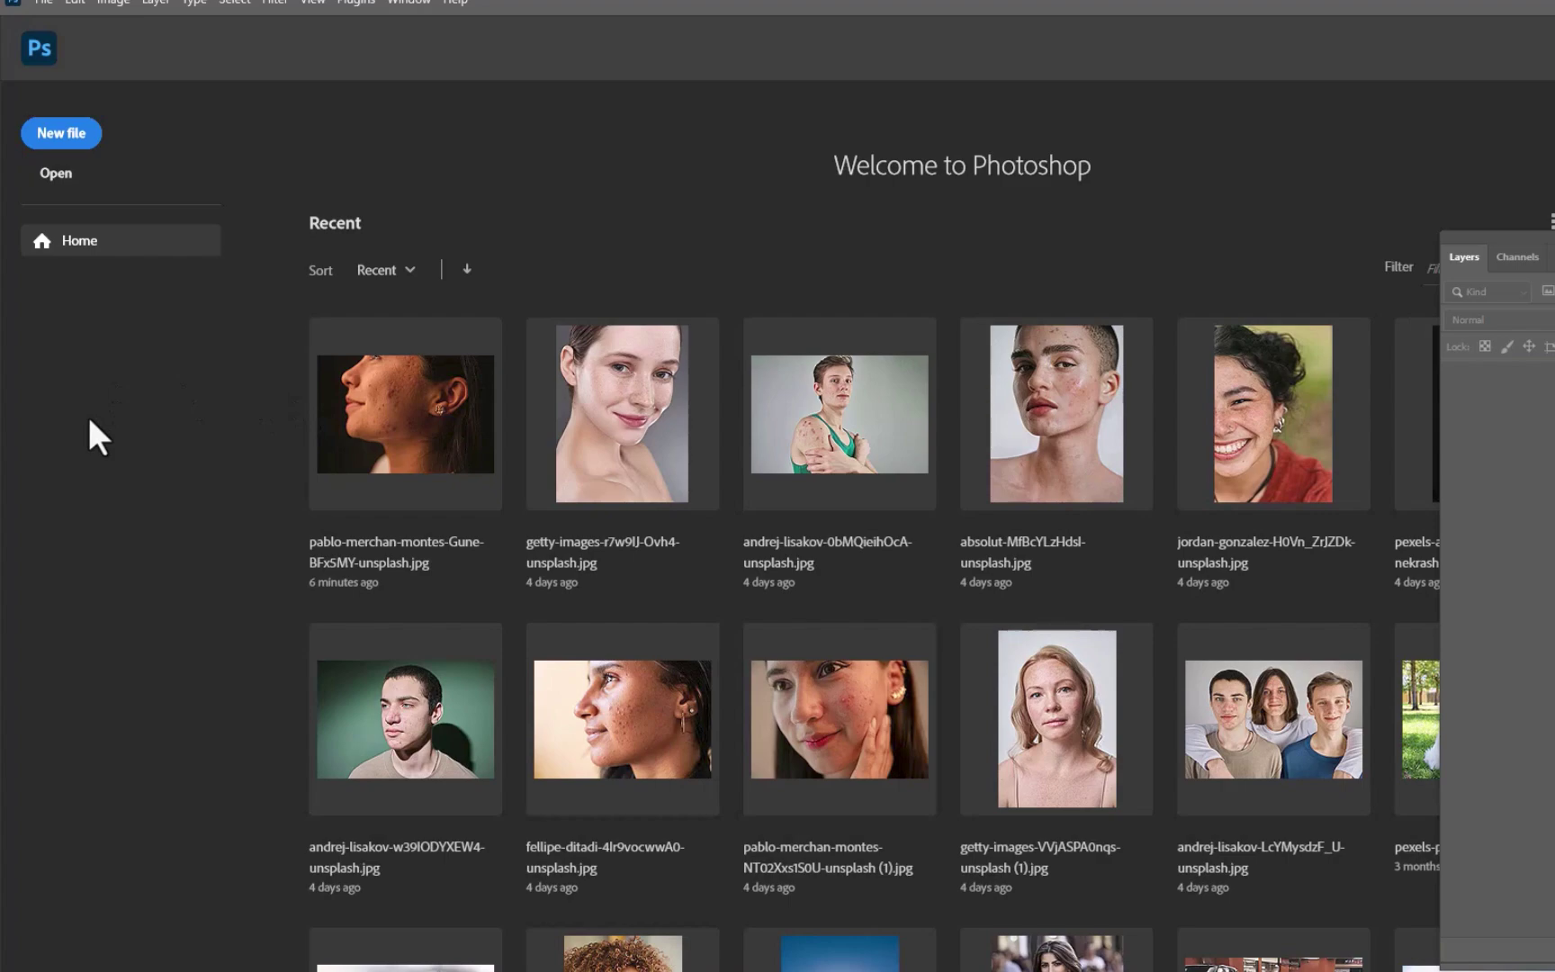
- Switch to Photoshop, open the dark side-profile portrait of the woman with acne and duplicate its Background layer as Background copy
{"action": "key", "text": "ctrl+o"}
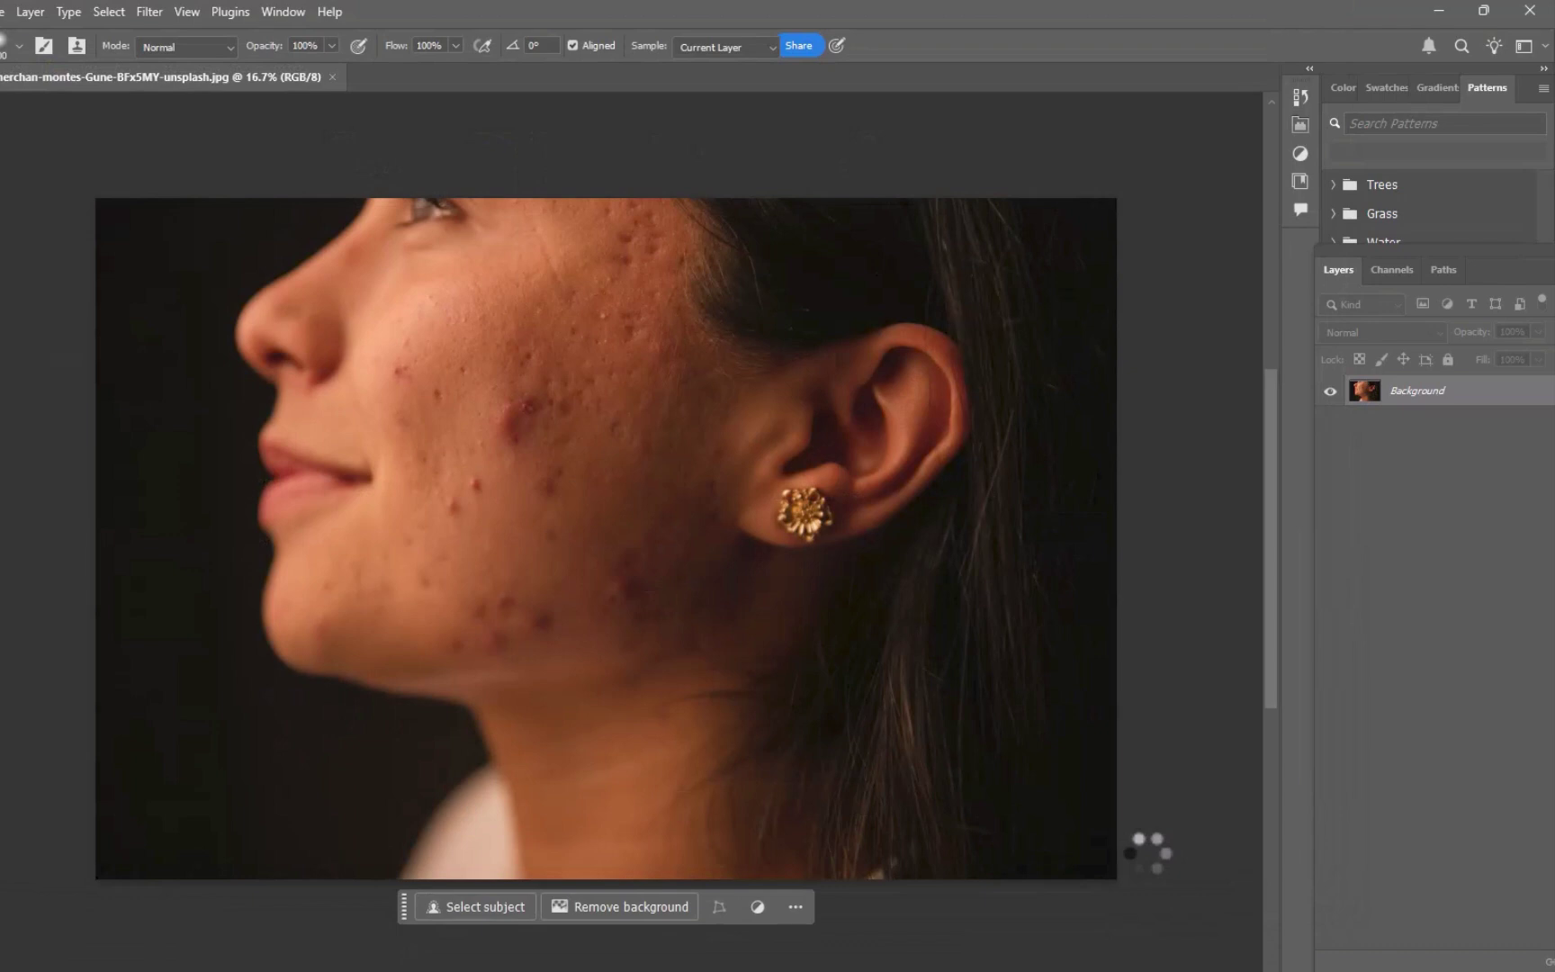
{"action": "right_click", "coordinate": [1405, 388]}
{"action": "left_click", "coordinate": [1417, 465]}
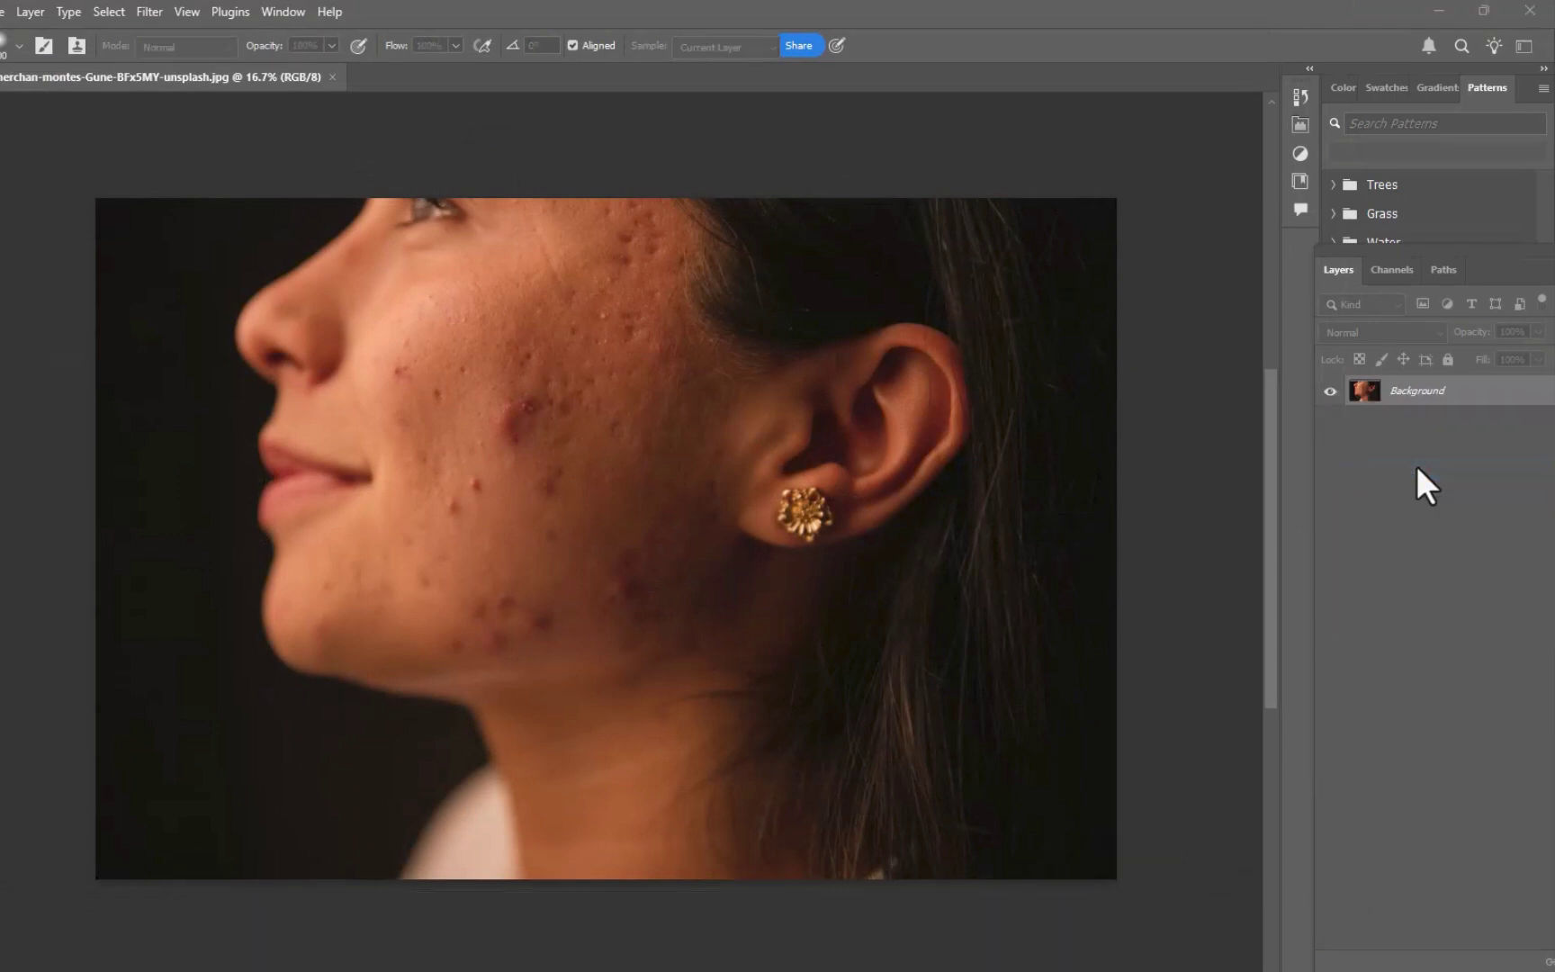
{"action": "left_click", "coordinate": [1004, 296]}
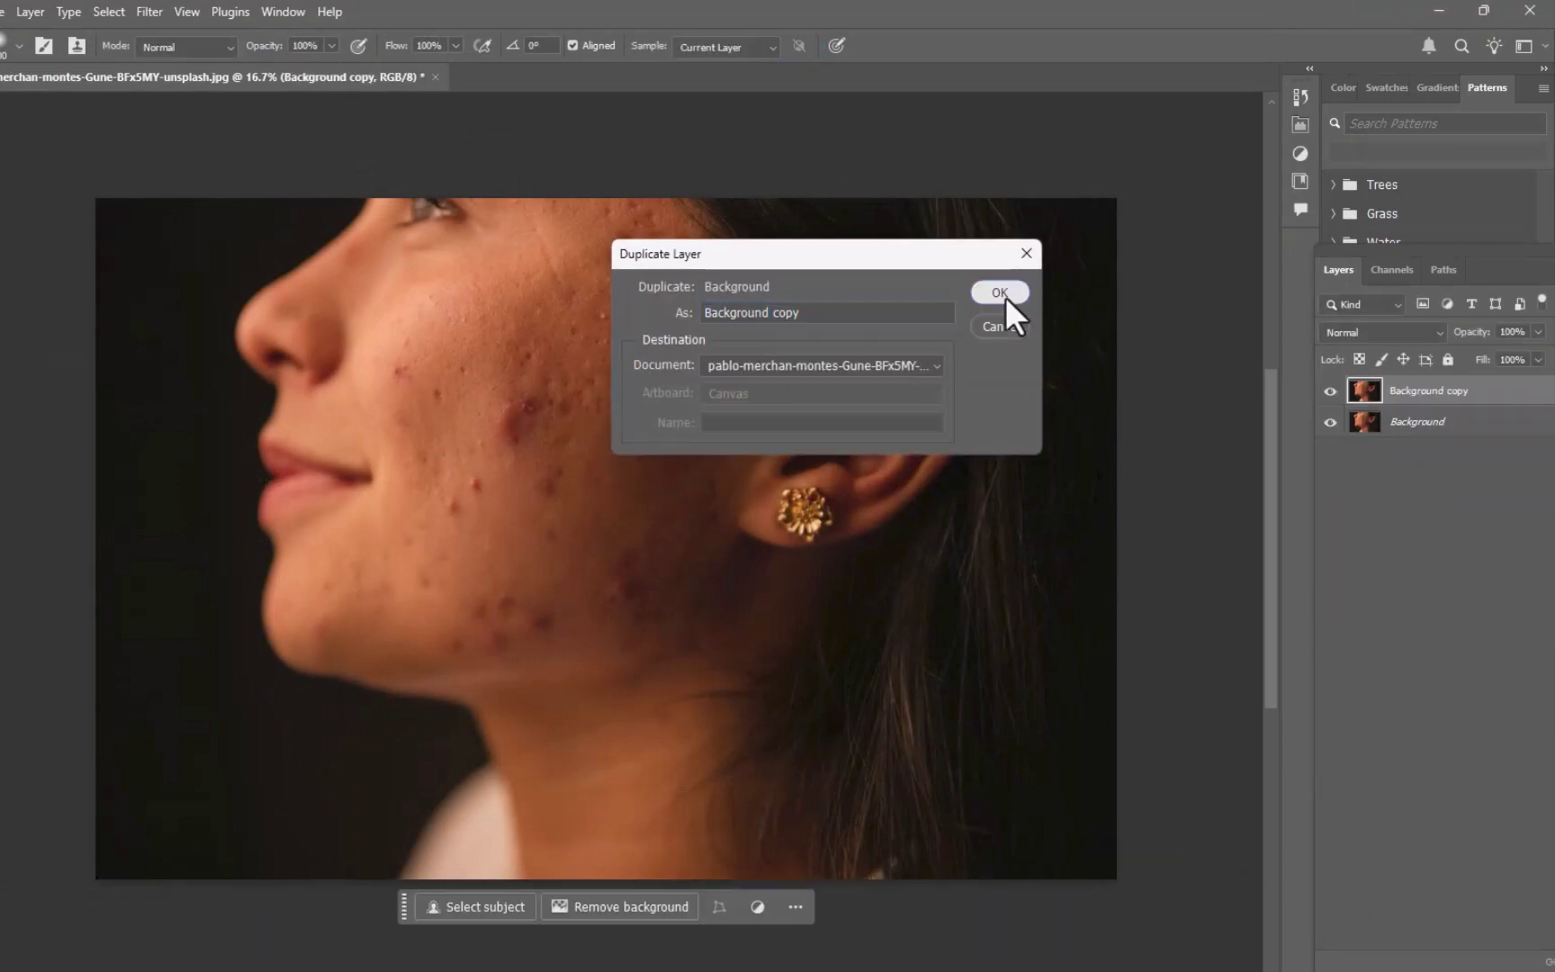
- Run the Reblum Retouch filter on the Background copy layer
{"action": "left_click", "coordinate": [182, 13]}
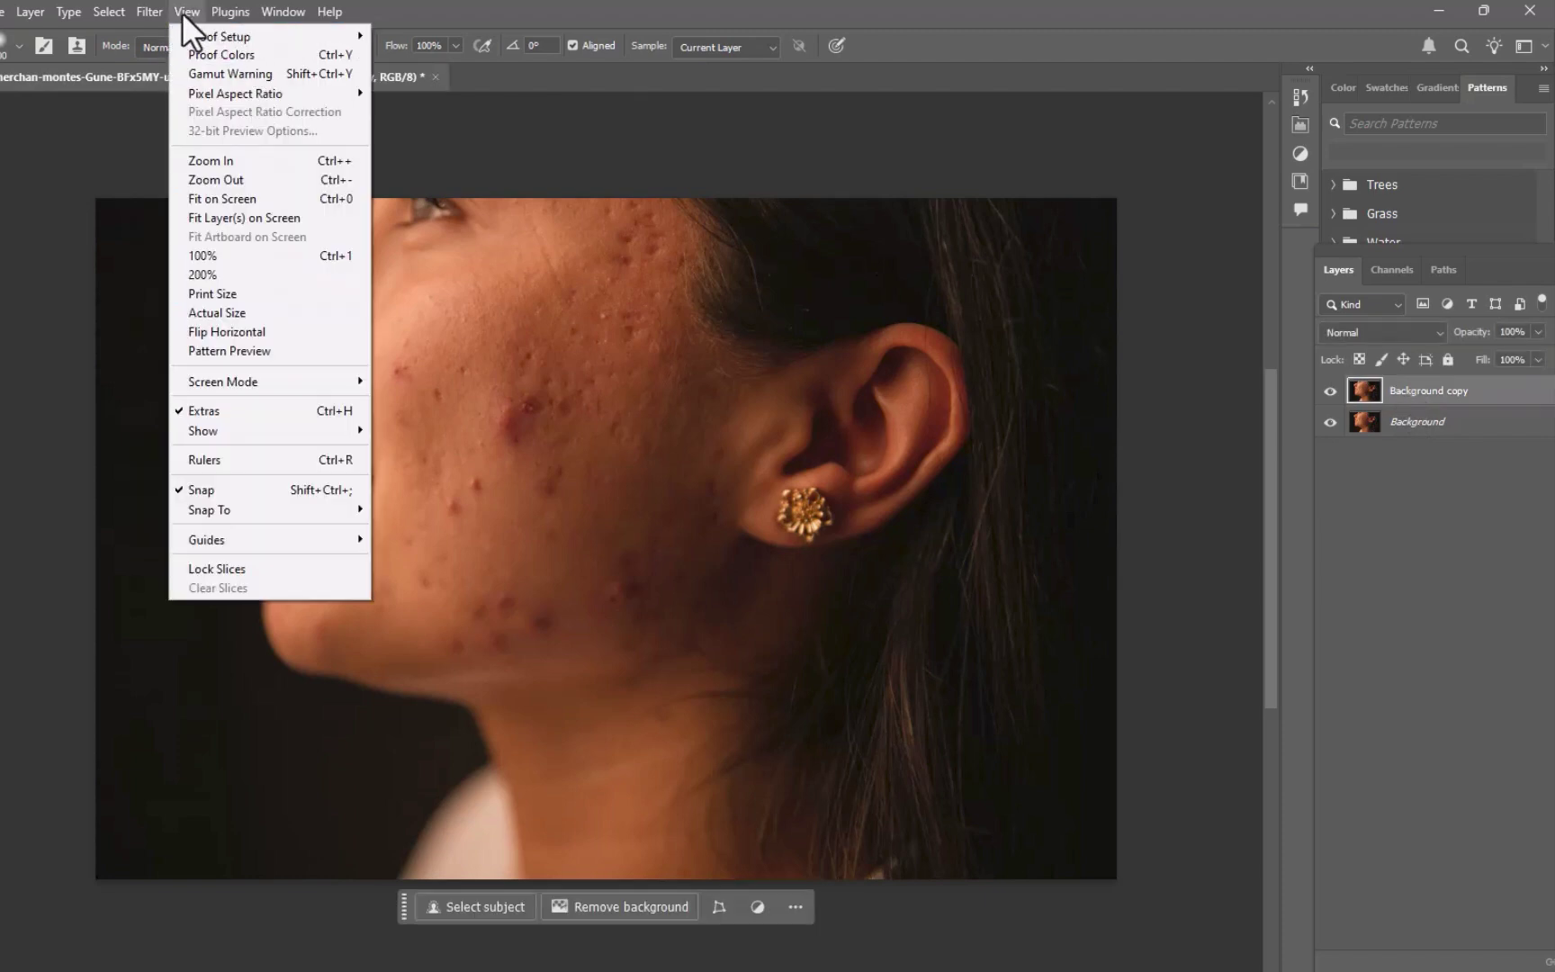
{"action": "mouse_move", "coordinate": [140, 5]}
{"action": "mouse_move", "coordinate": [214, 491]}
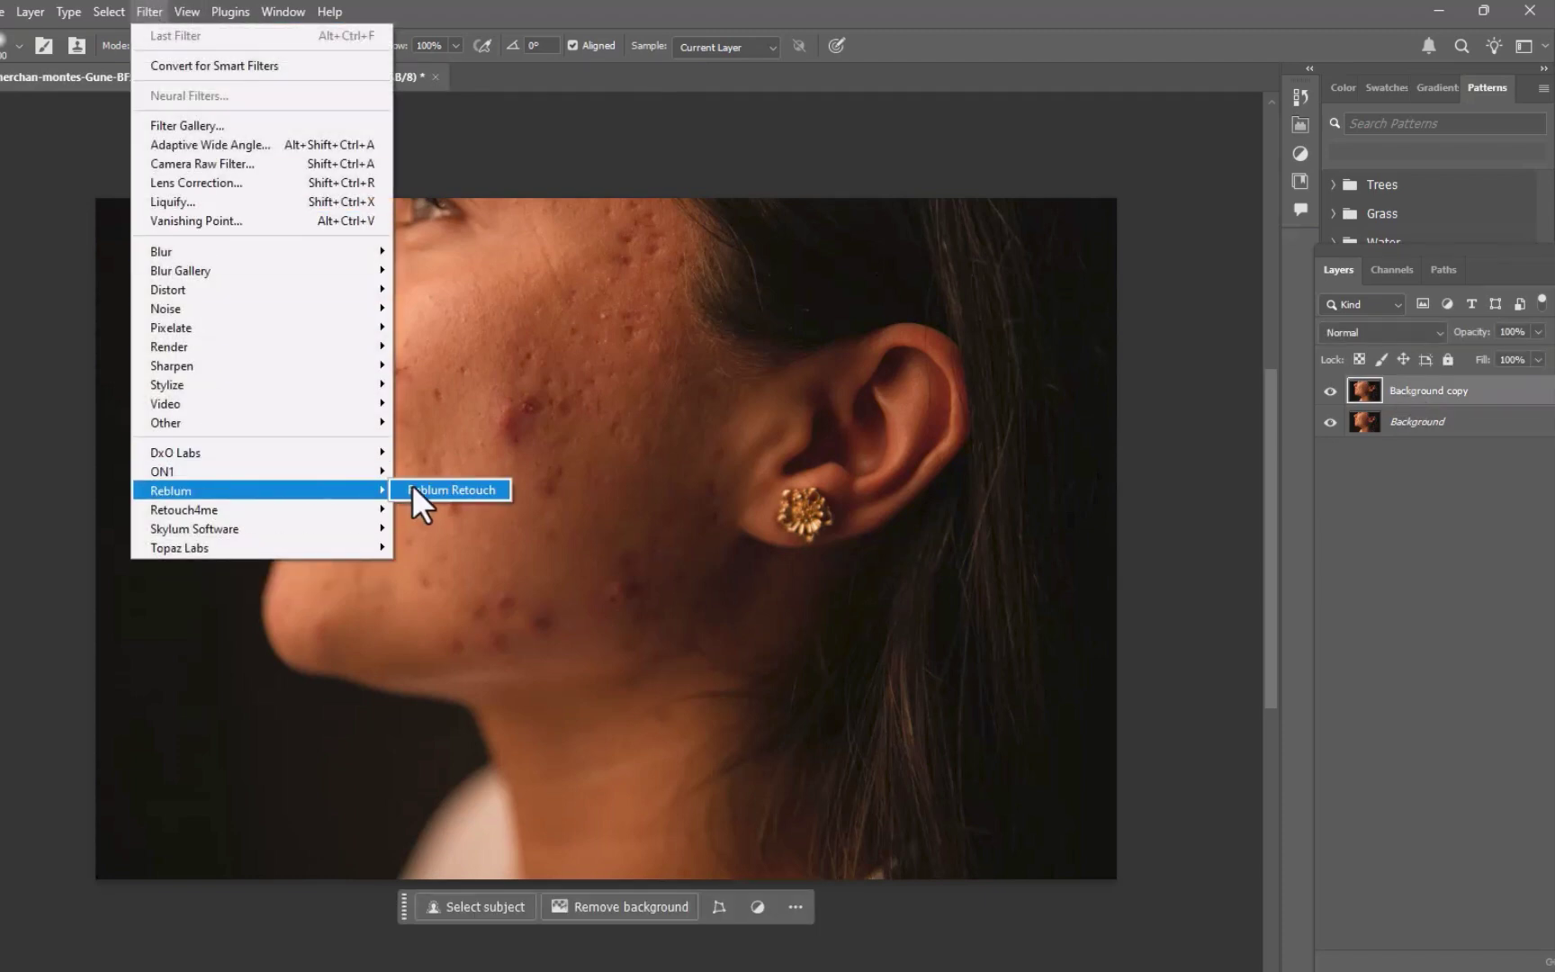
{"action": "left_click", "coordinate": [441, 489]}
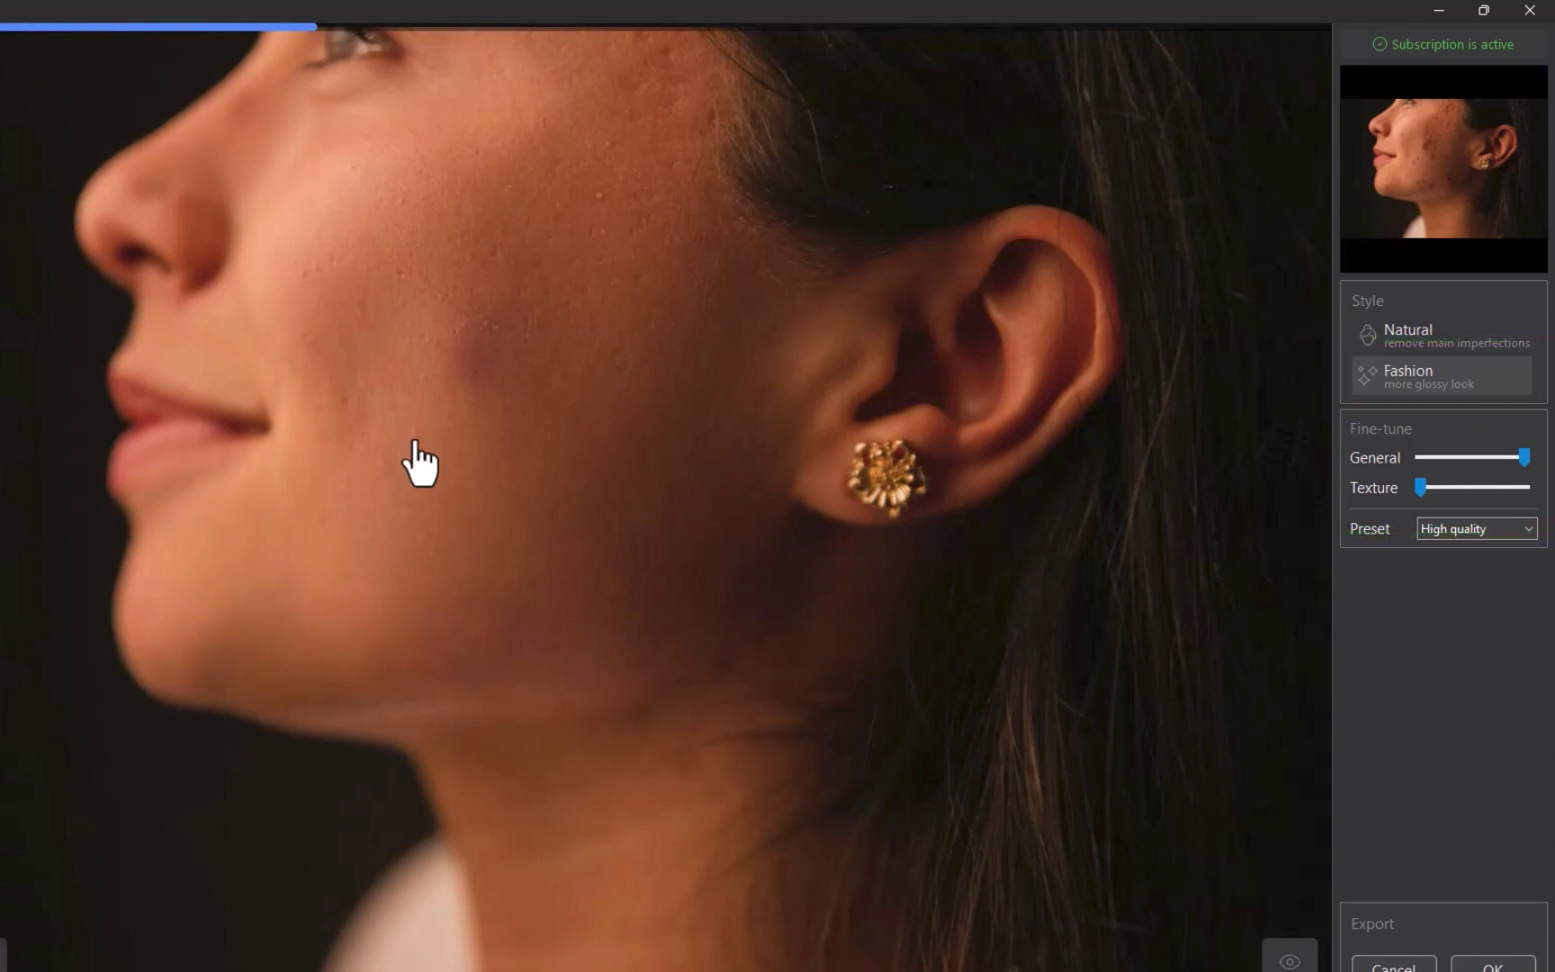
- Compare the Natural and Fashion styles, choose Fashion with General at maximum, and apply the retouch
{"action": "left_click", "coordinate": [1422, 336]}
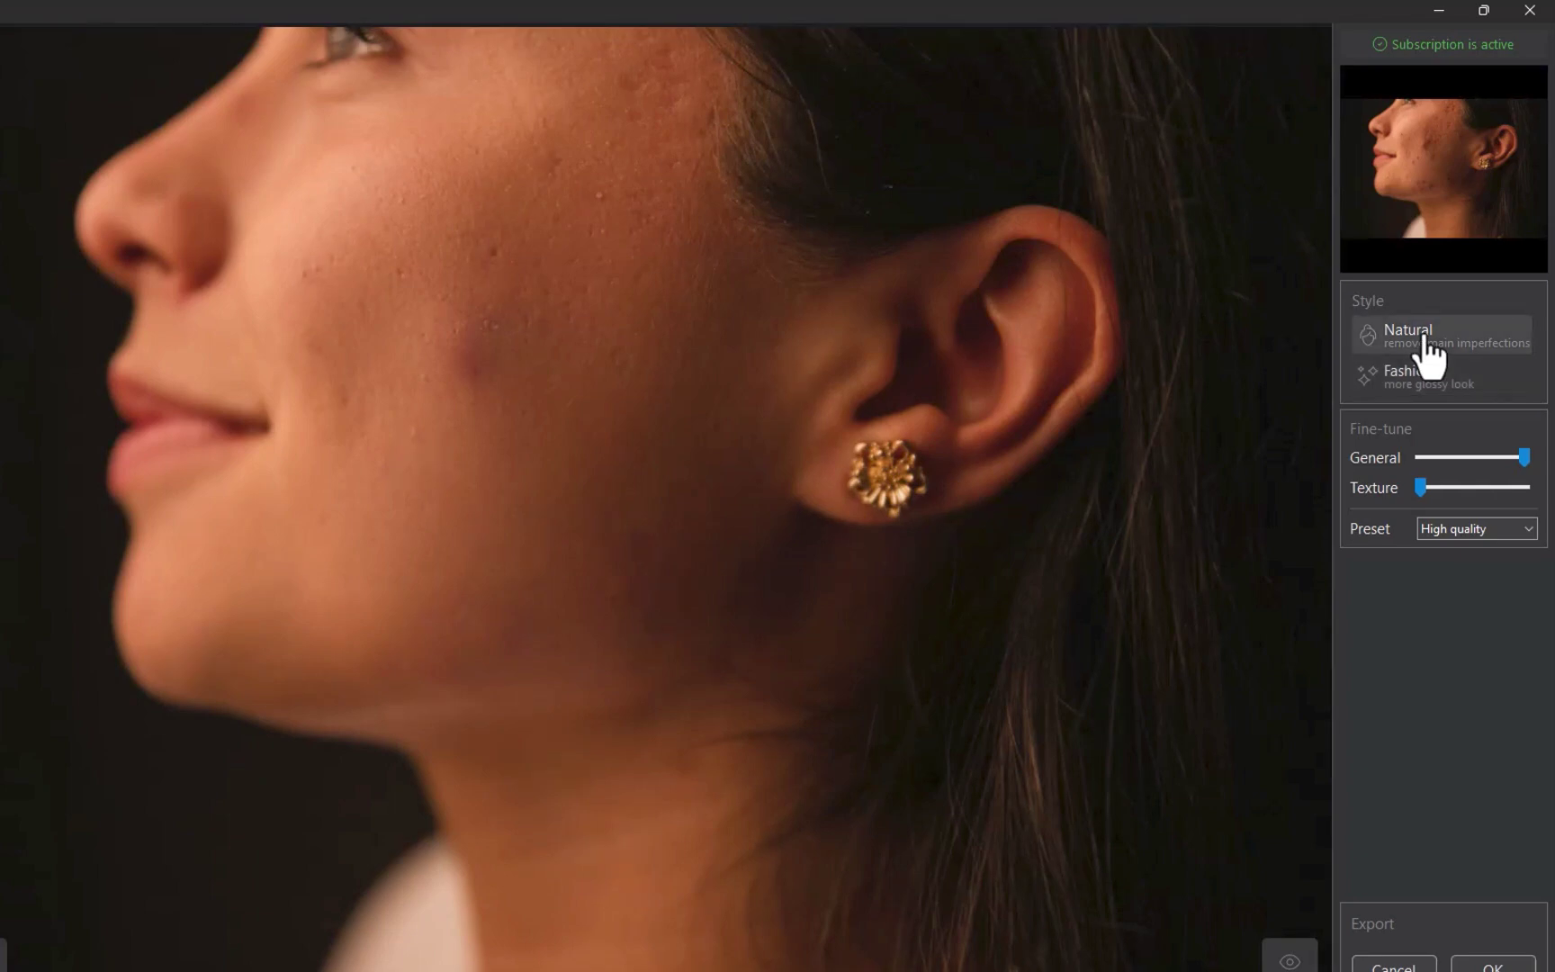
{"action": "left_click", "coordinate": [1424, 396]}
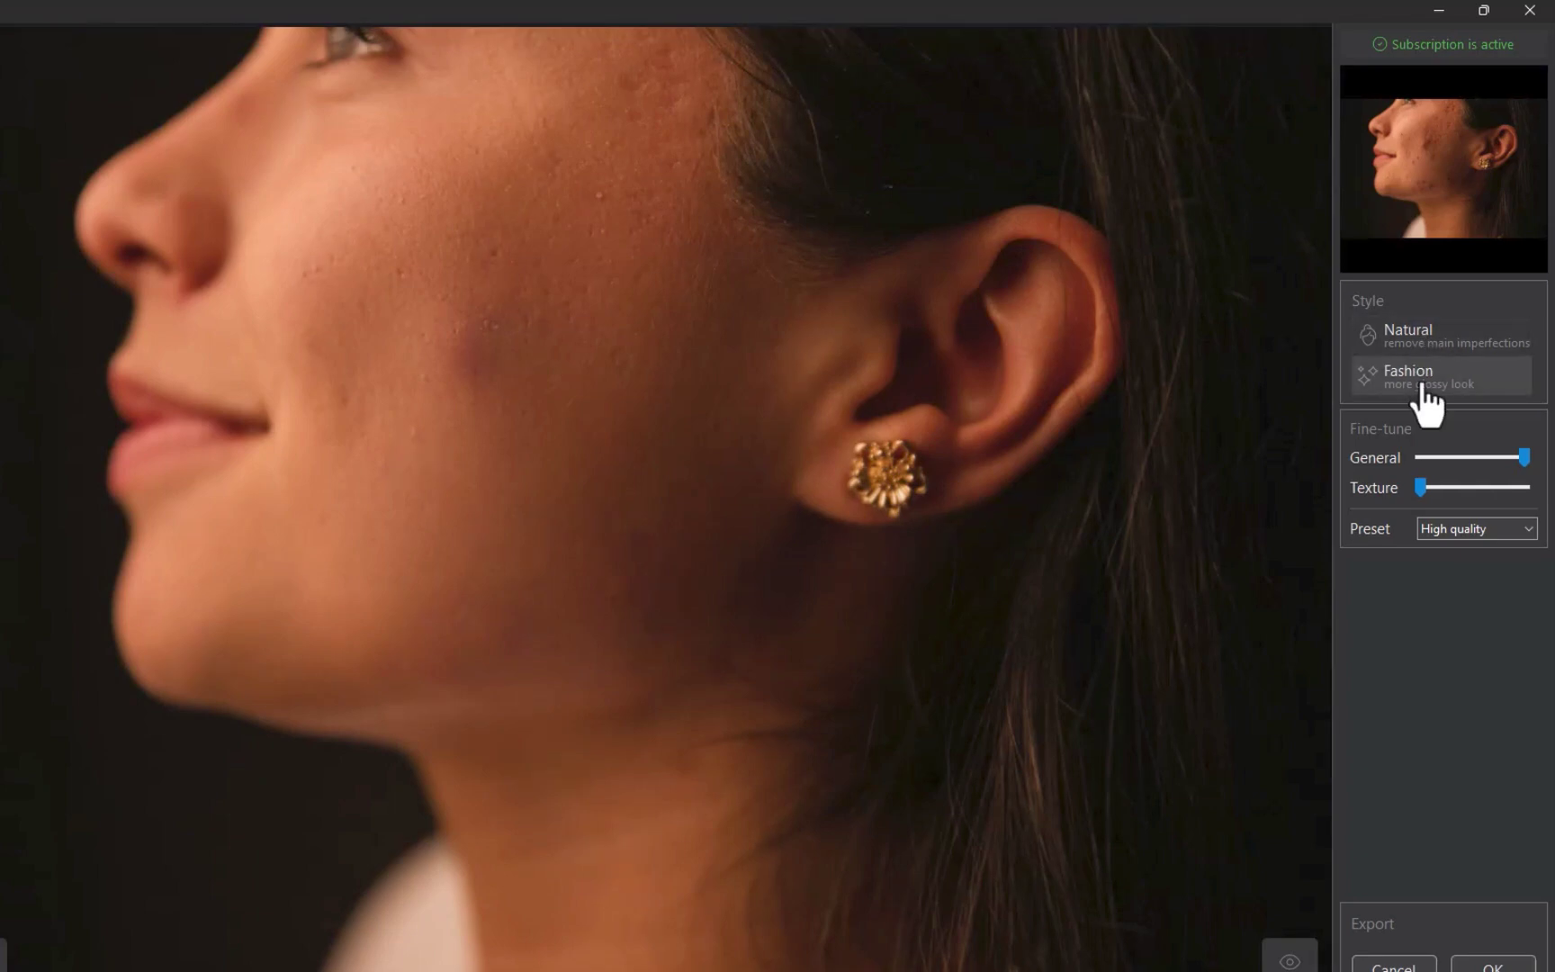
{"action": "left_click", "coordinate": [1411, 344]}
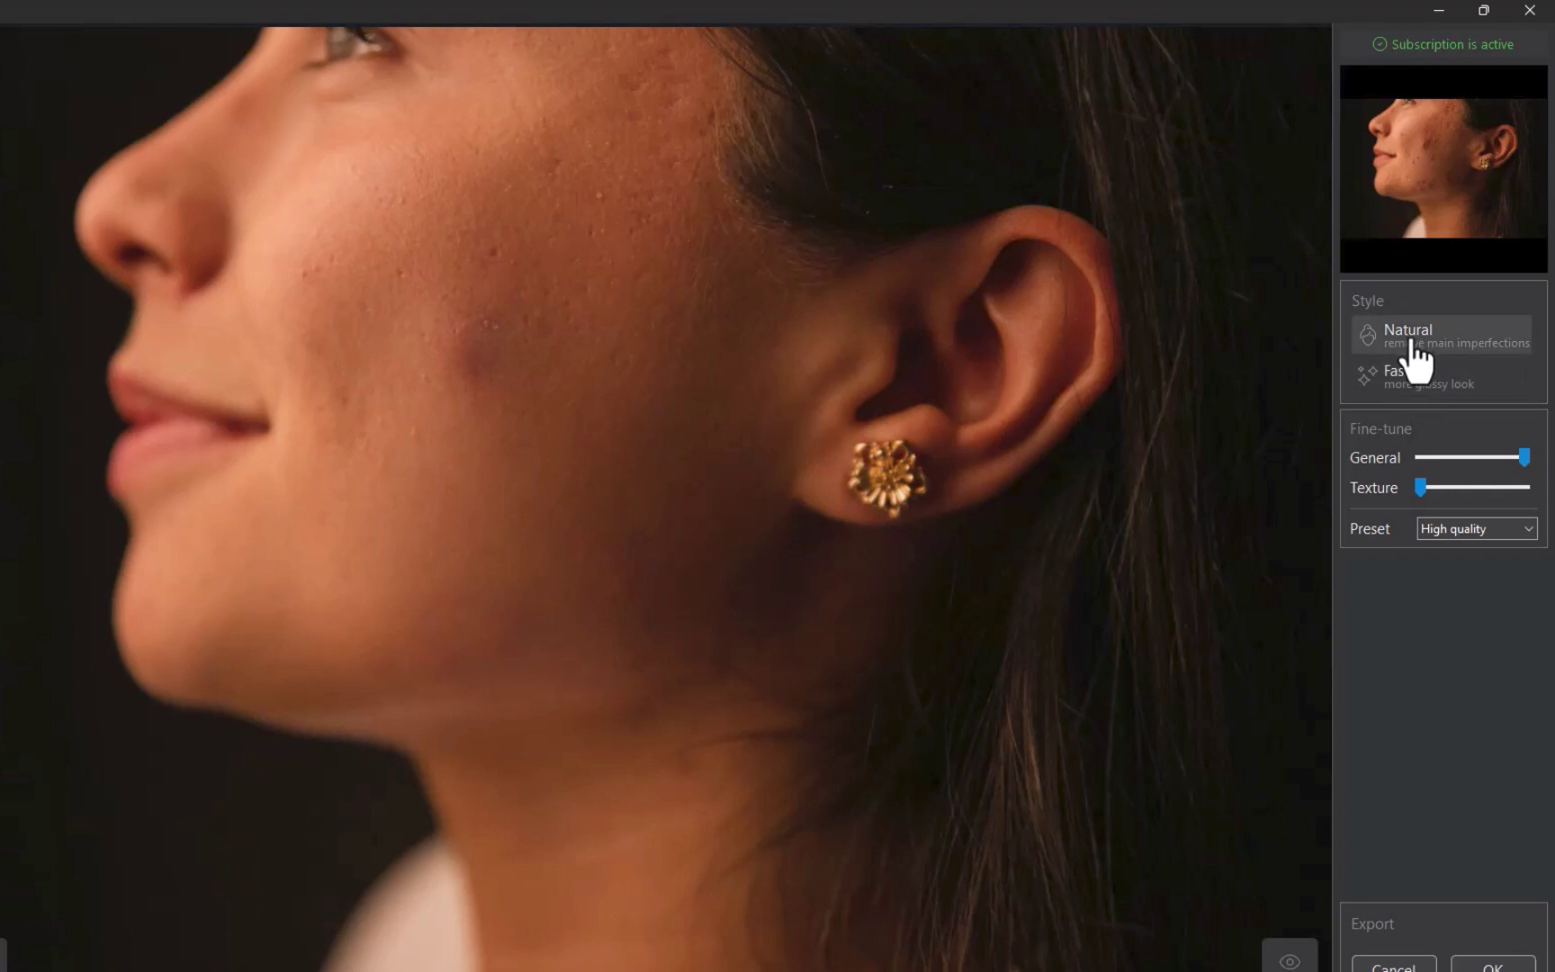
{"action": "left_click", "coordinate": [1431, 376]}
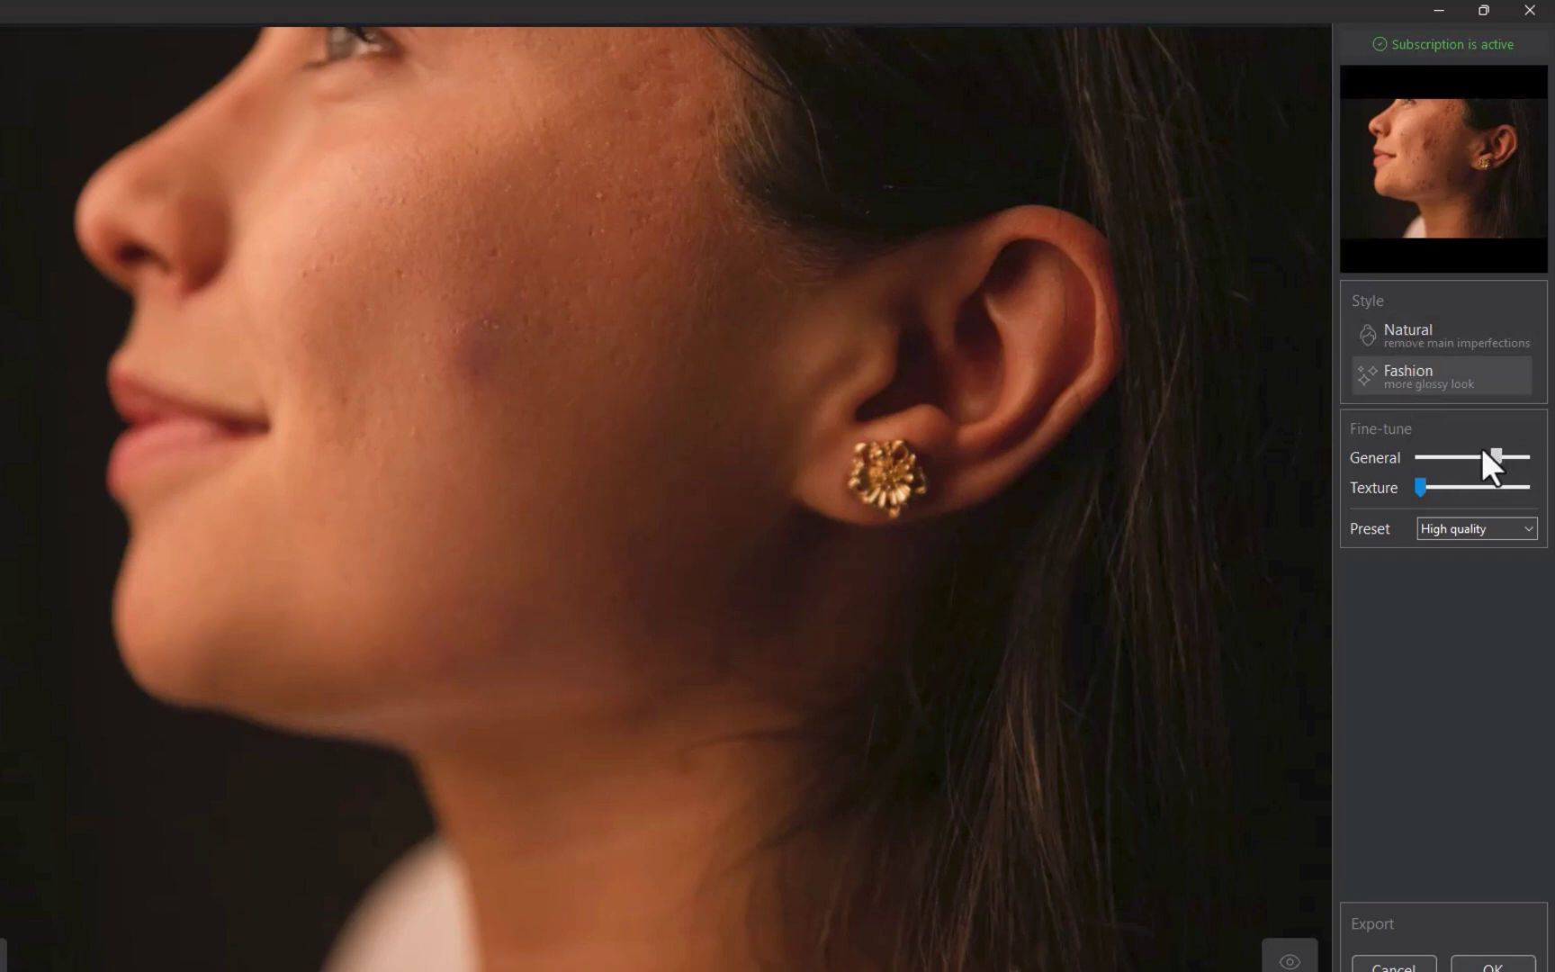
{"action": "left_click_drag", "start_coordinate": [1485, 453], "coordinate": [1524, 457]}
{"action": "left_click", "coordinate": [1488, 955]}
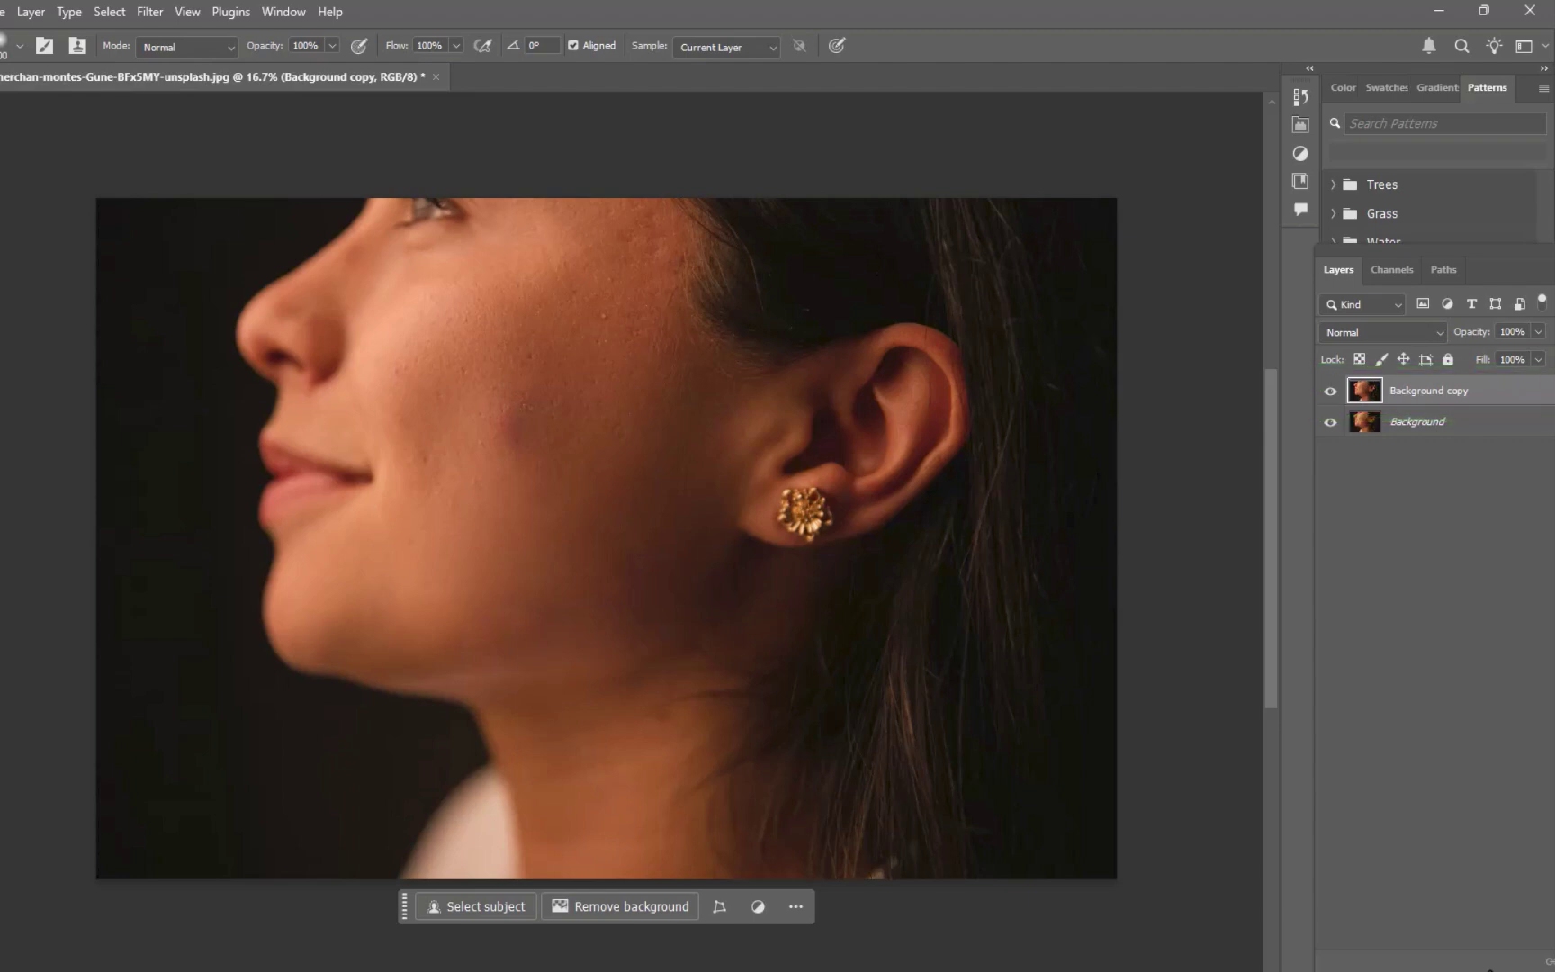
- Clone clean skin from the lower cheek over the remaining reddish blemish in the middle of the cheek
{"action": "left_click", "coordinate": [517, 517], "text": "alt"}
{"action": "left_click_drag", "start_coordinate": [507, 404], "coordinate": [518, 441]}
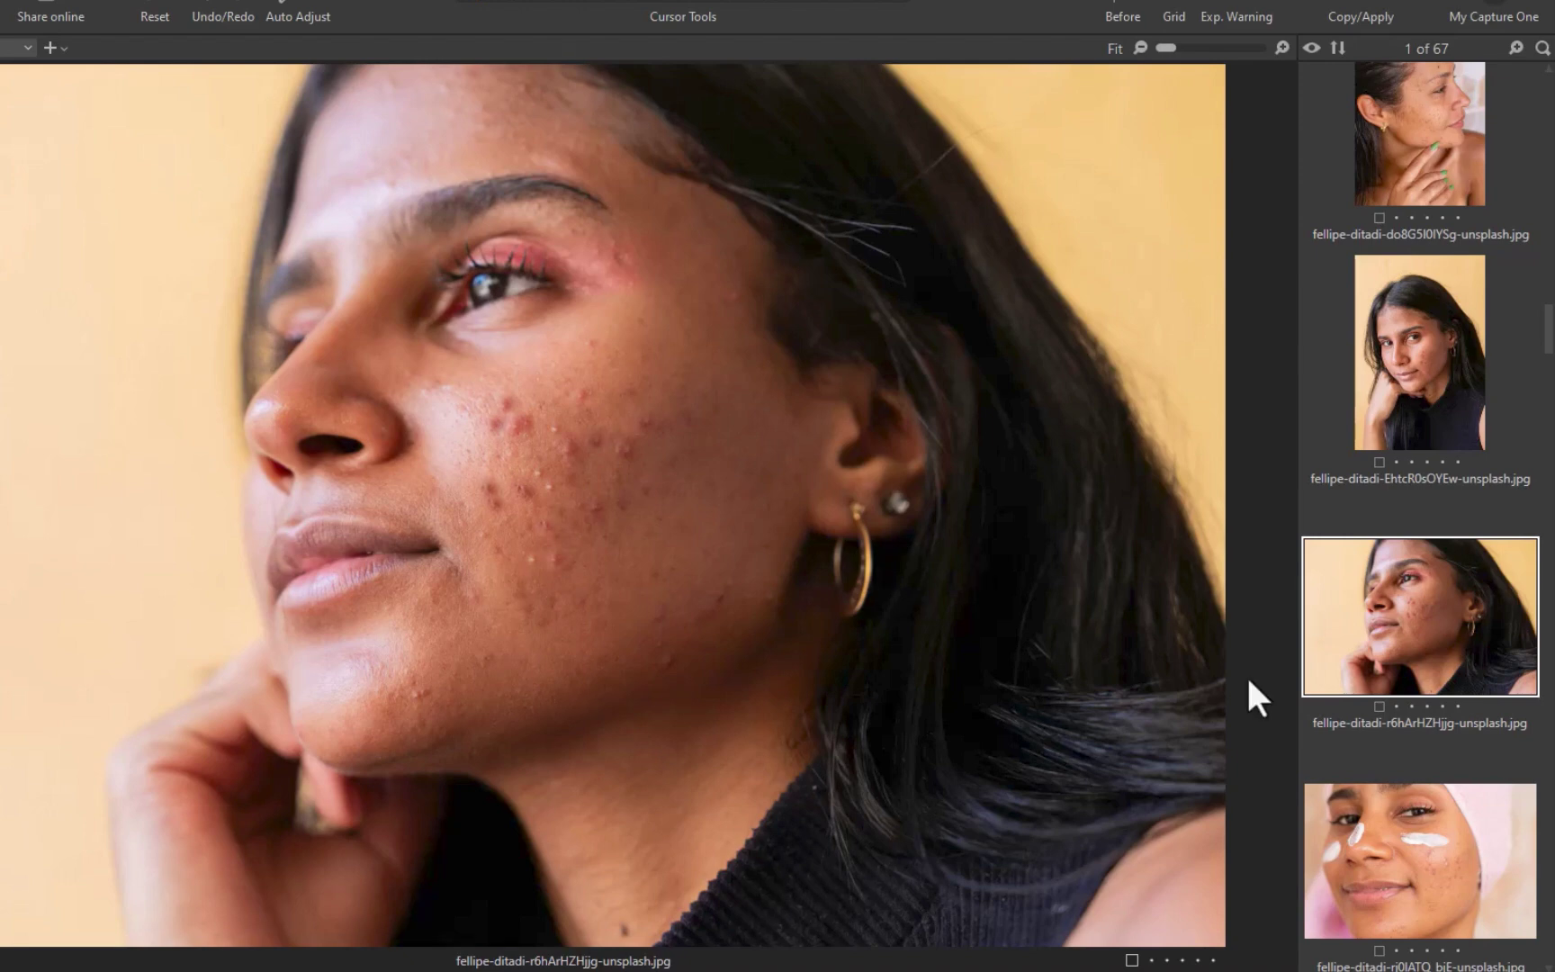
- Switch to Capture One and send the portrait of the woman against the yellow background to Reblum for editing
{"action": "right_click", "coordinate": [1371, 627]}
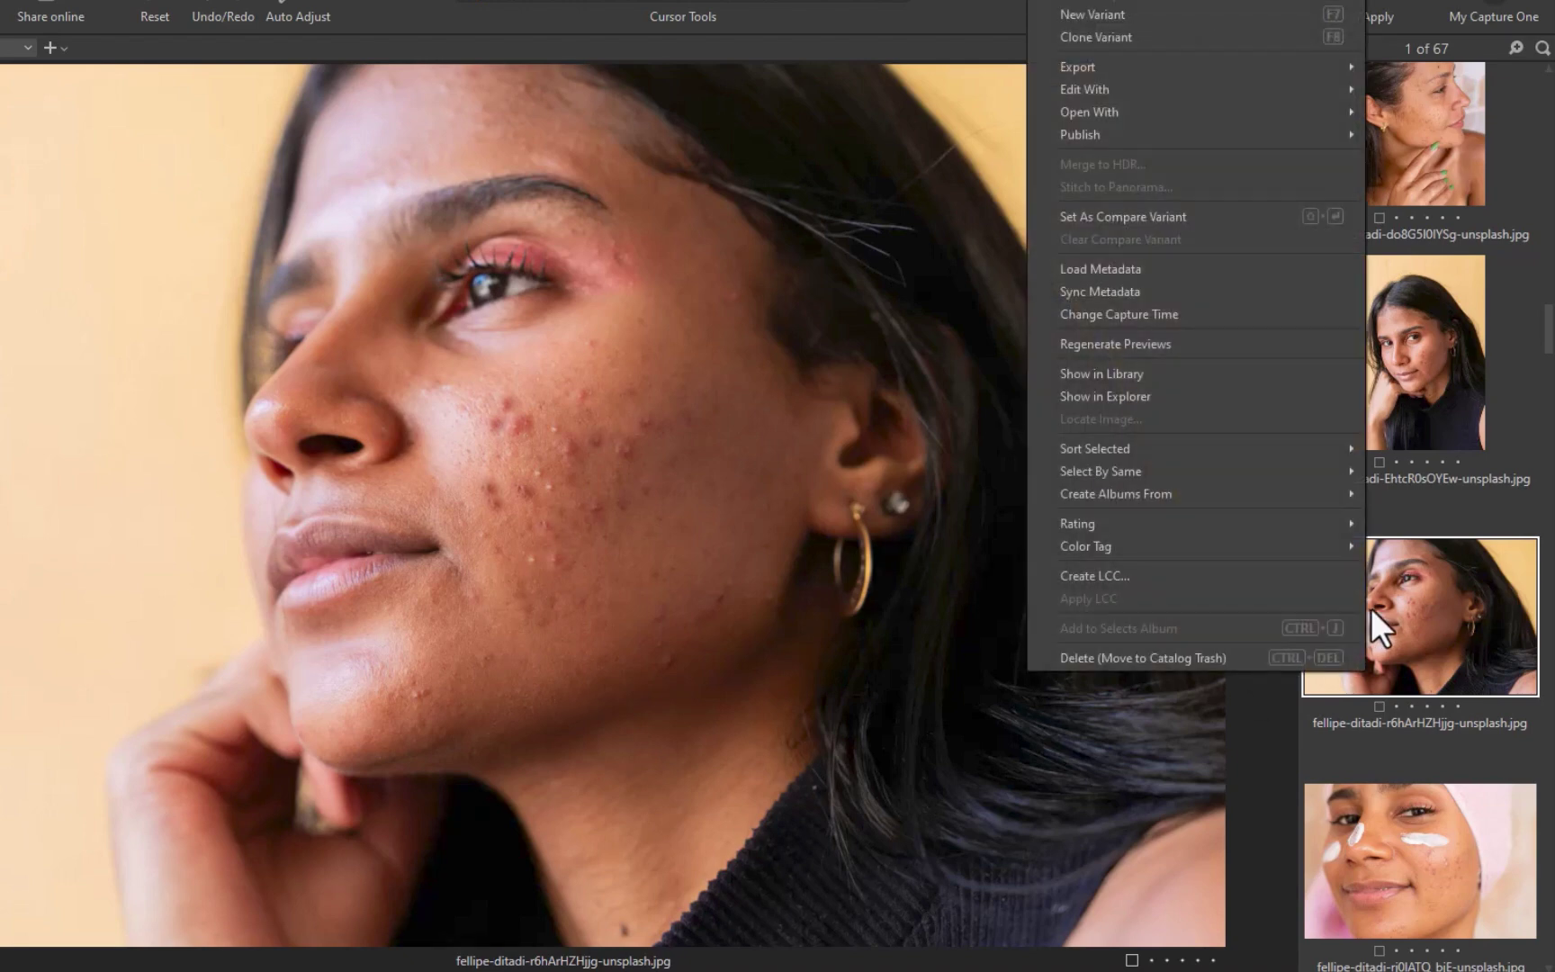
{"action": "mouse_move", "coordinate": [1179, 90]}
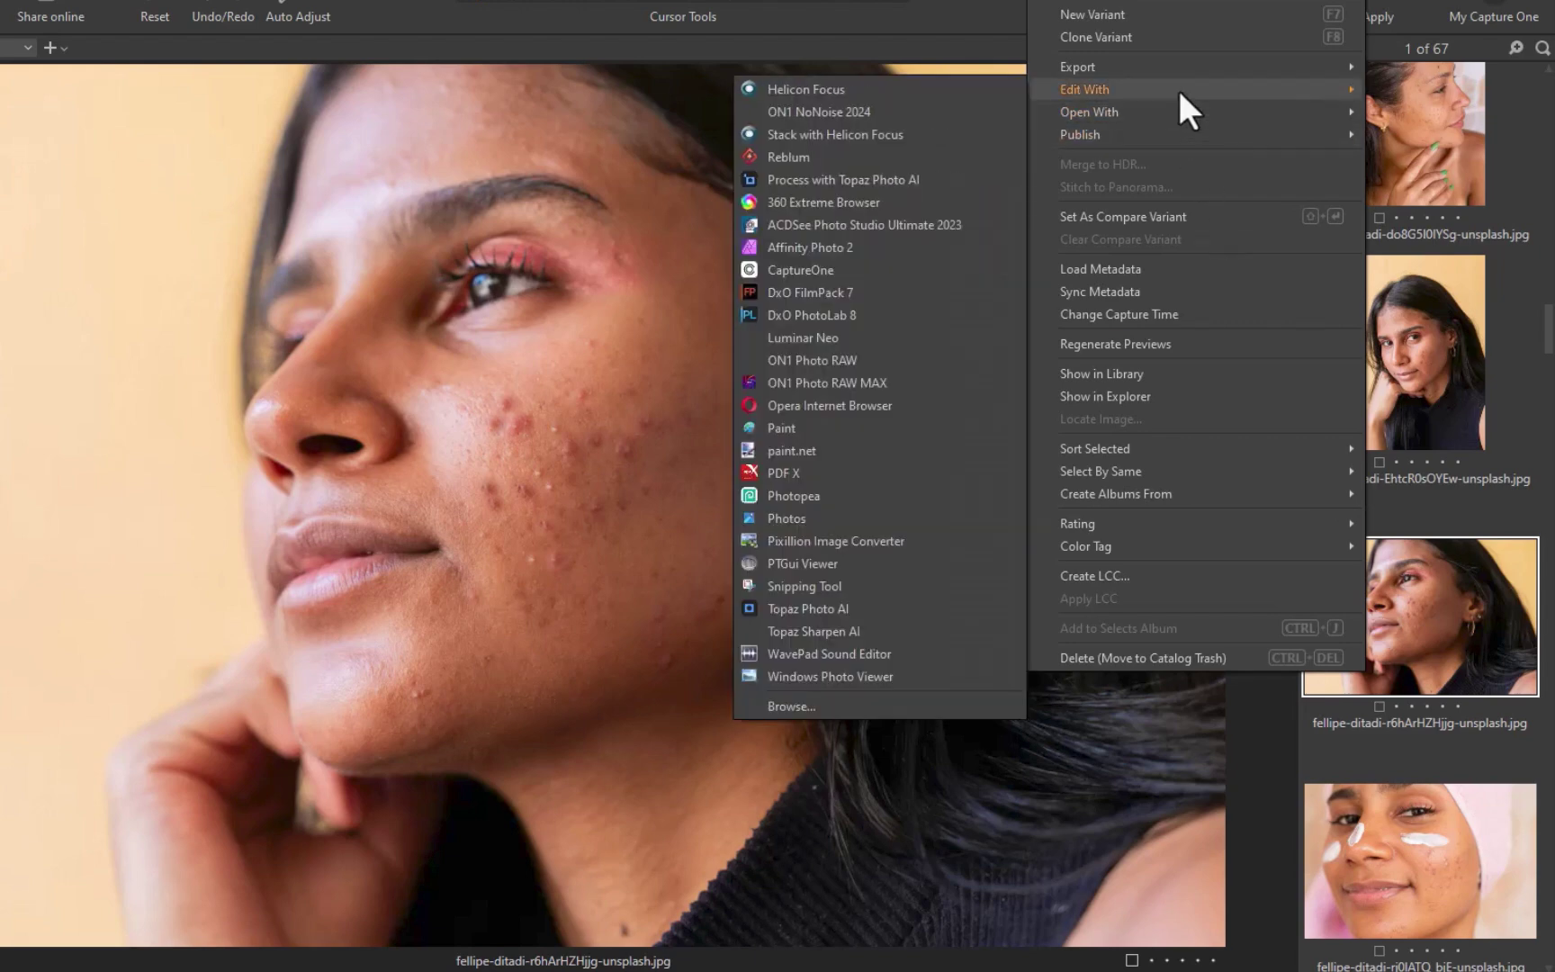
{"action": "left_click", "coordinate": [819, 155]}
{"action": "left_click", "coordinate": [732, 618]}
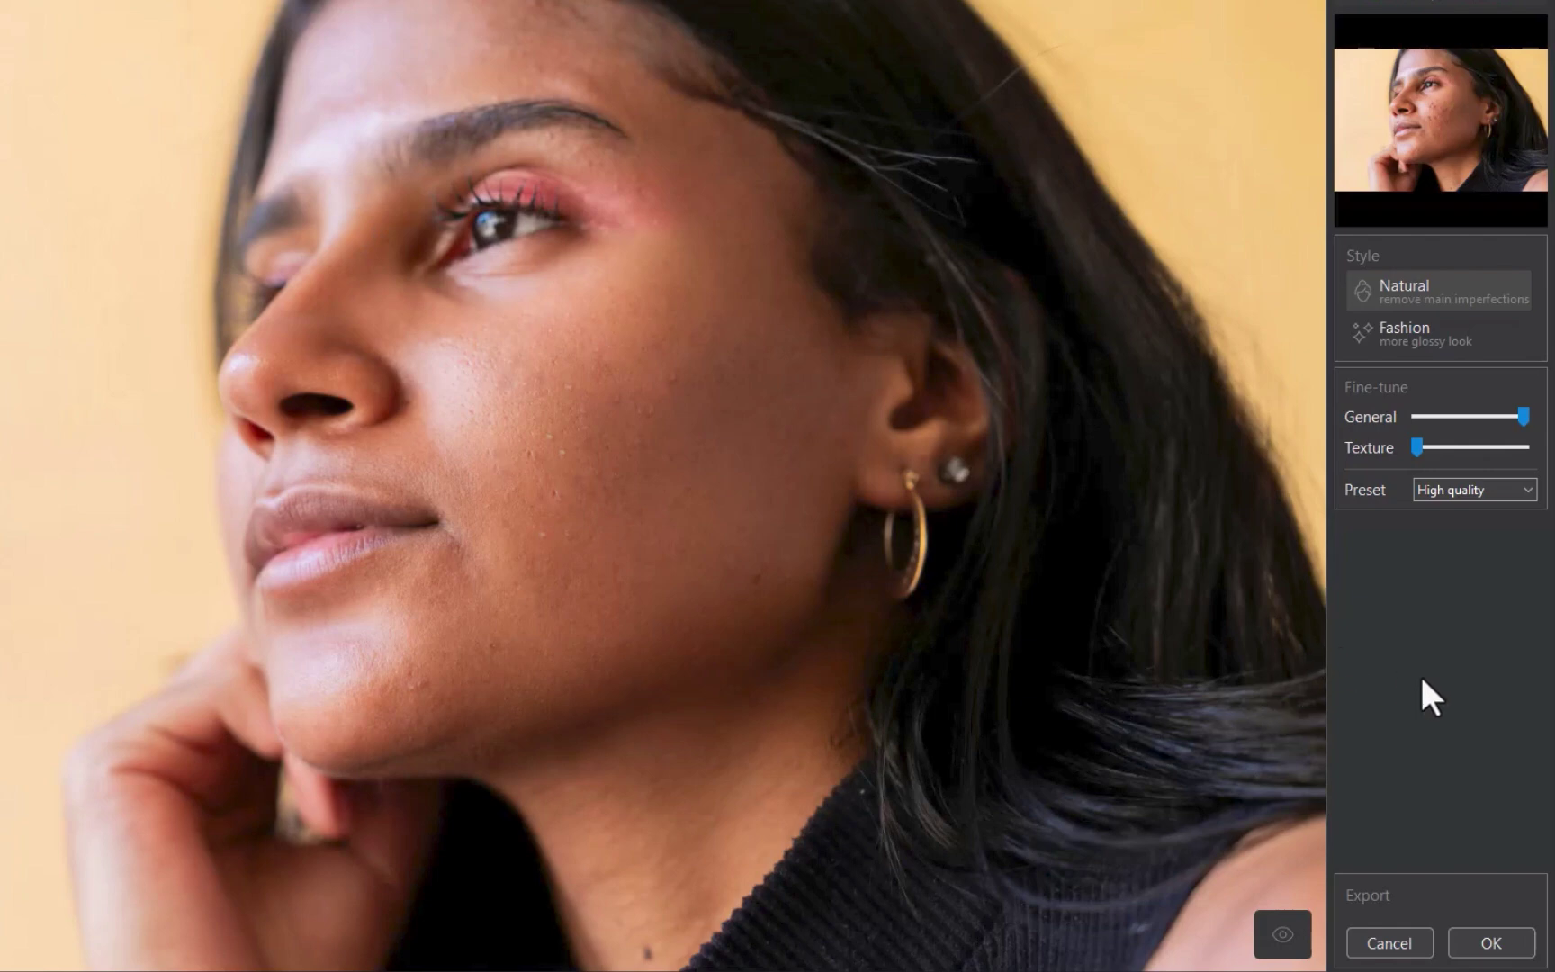
- Compare the Natural and Fashion styles repeatedly on the yellow-background portrait and settle on Fashion
{"action": "left_click", "coordinate": [1400, 335]}
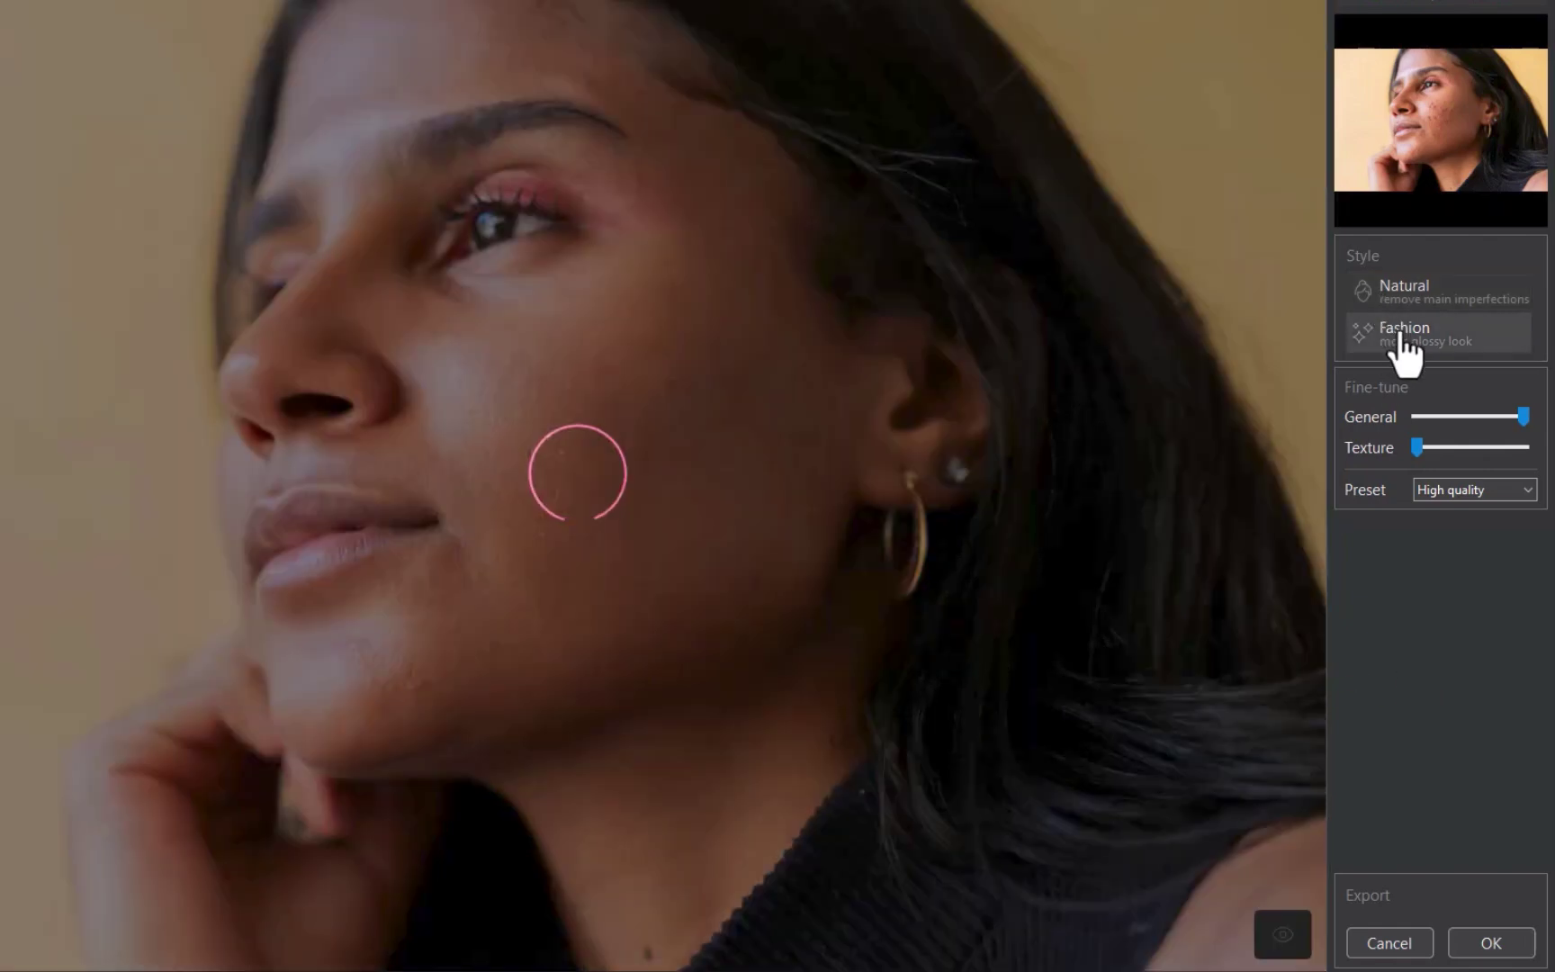
{"action": "left_click", "coordinate": [1400, 292]}
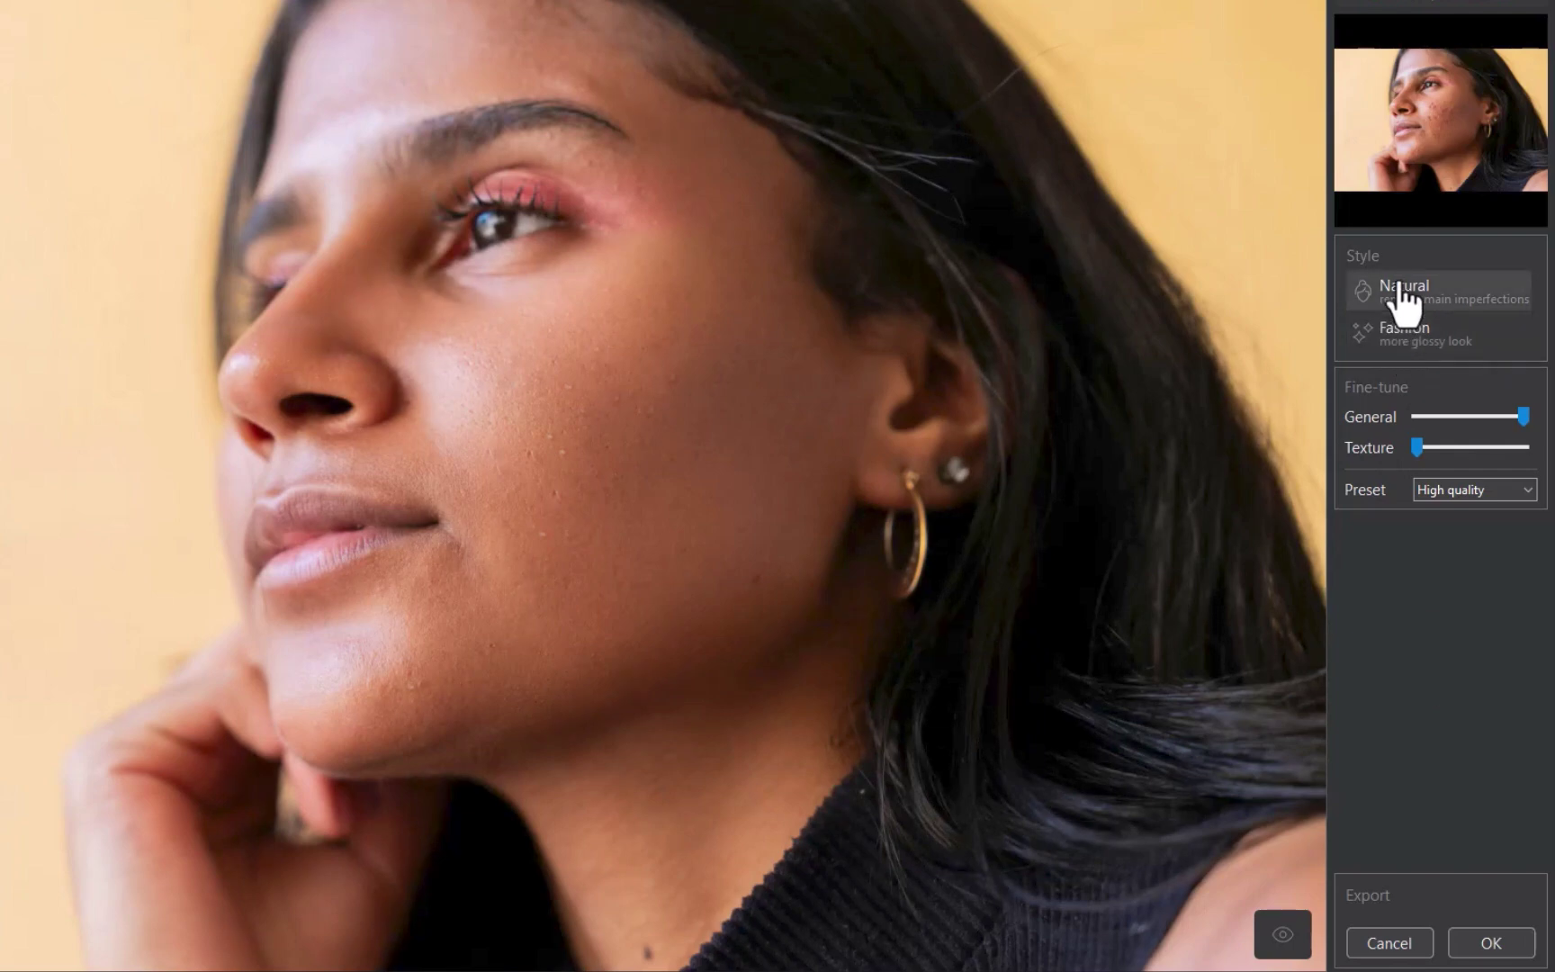
{"action": "left_click", "coordinate": [1384, 342]}
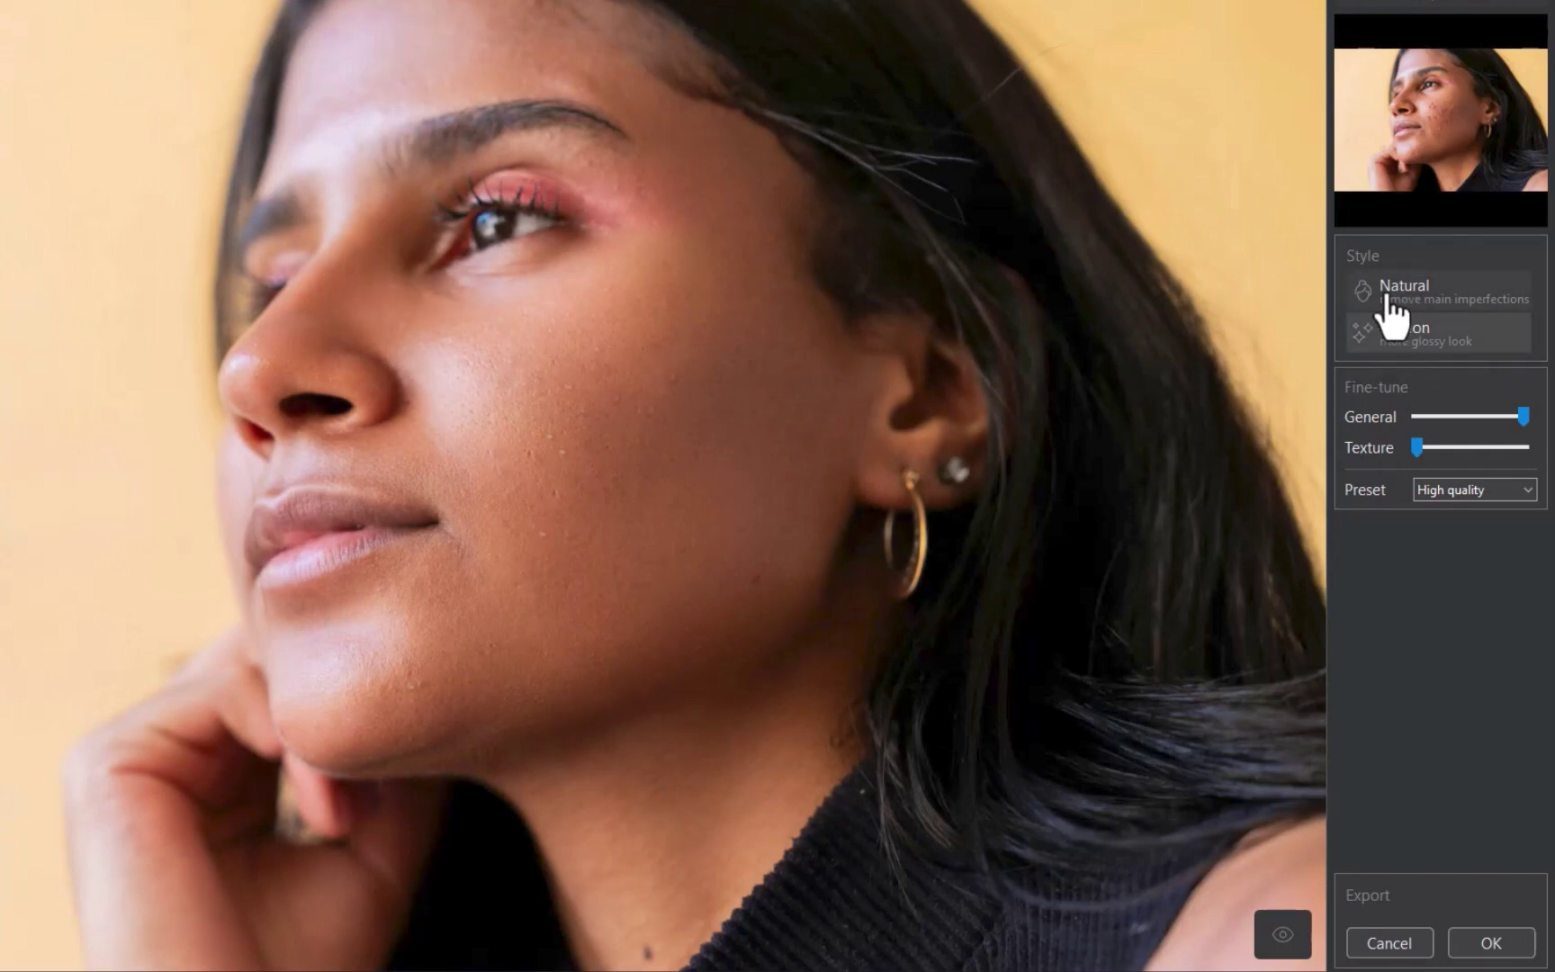
{"action": "left_click", "coordinate": [1387, 299]}
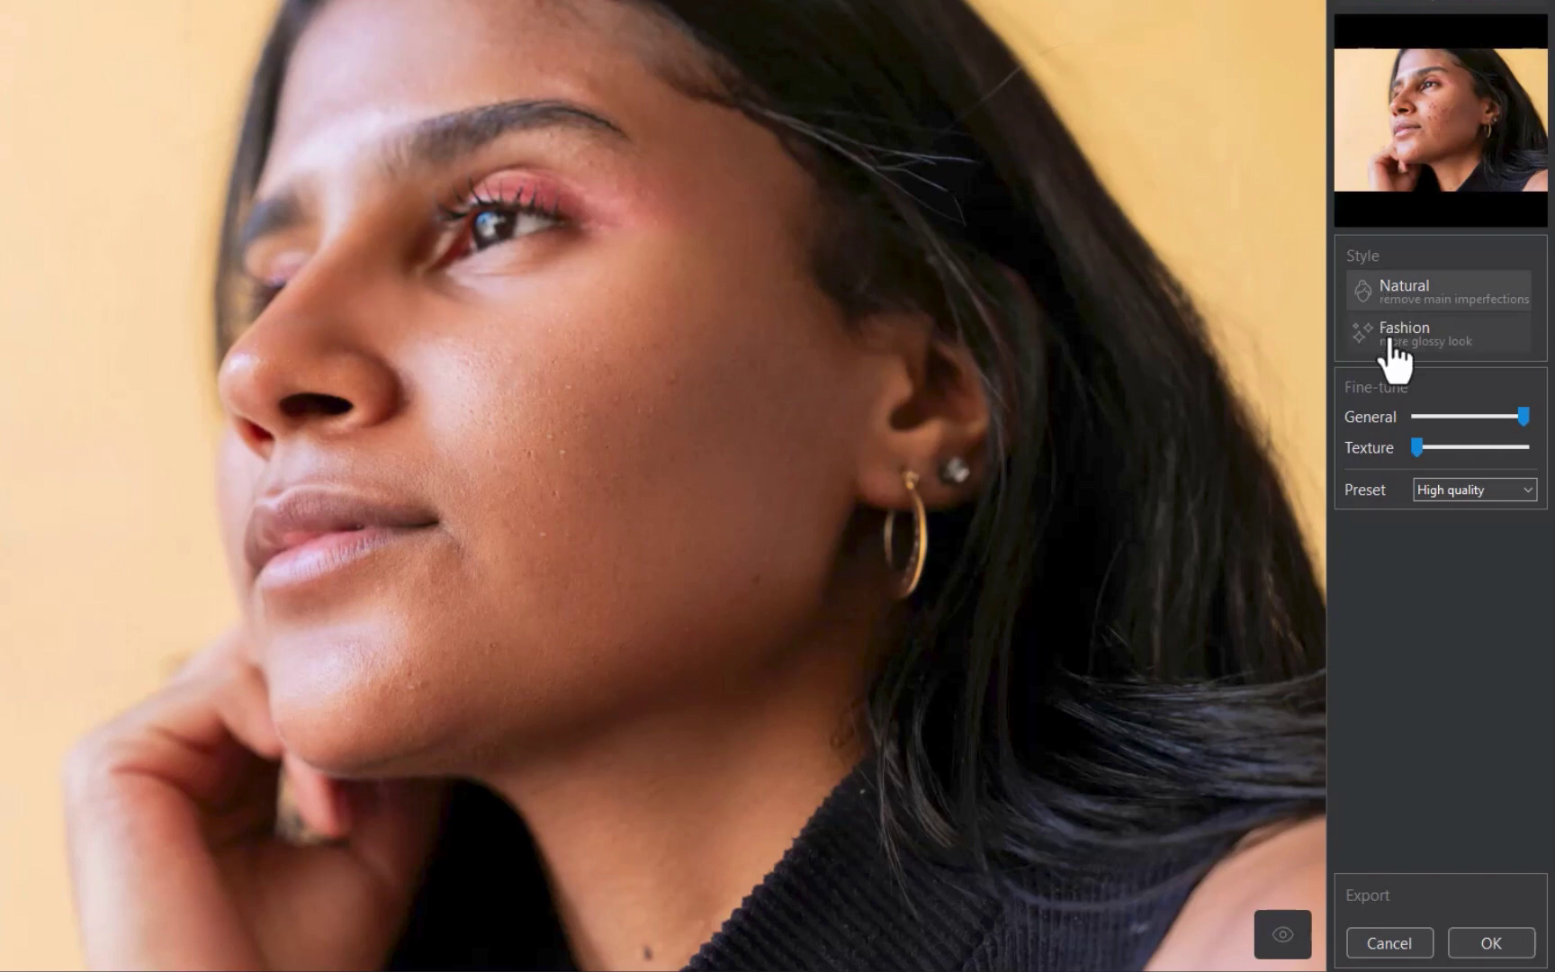
{"action": "left_click", "coordinate": [1391, 340]}
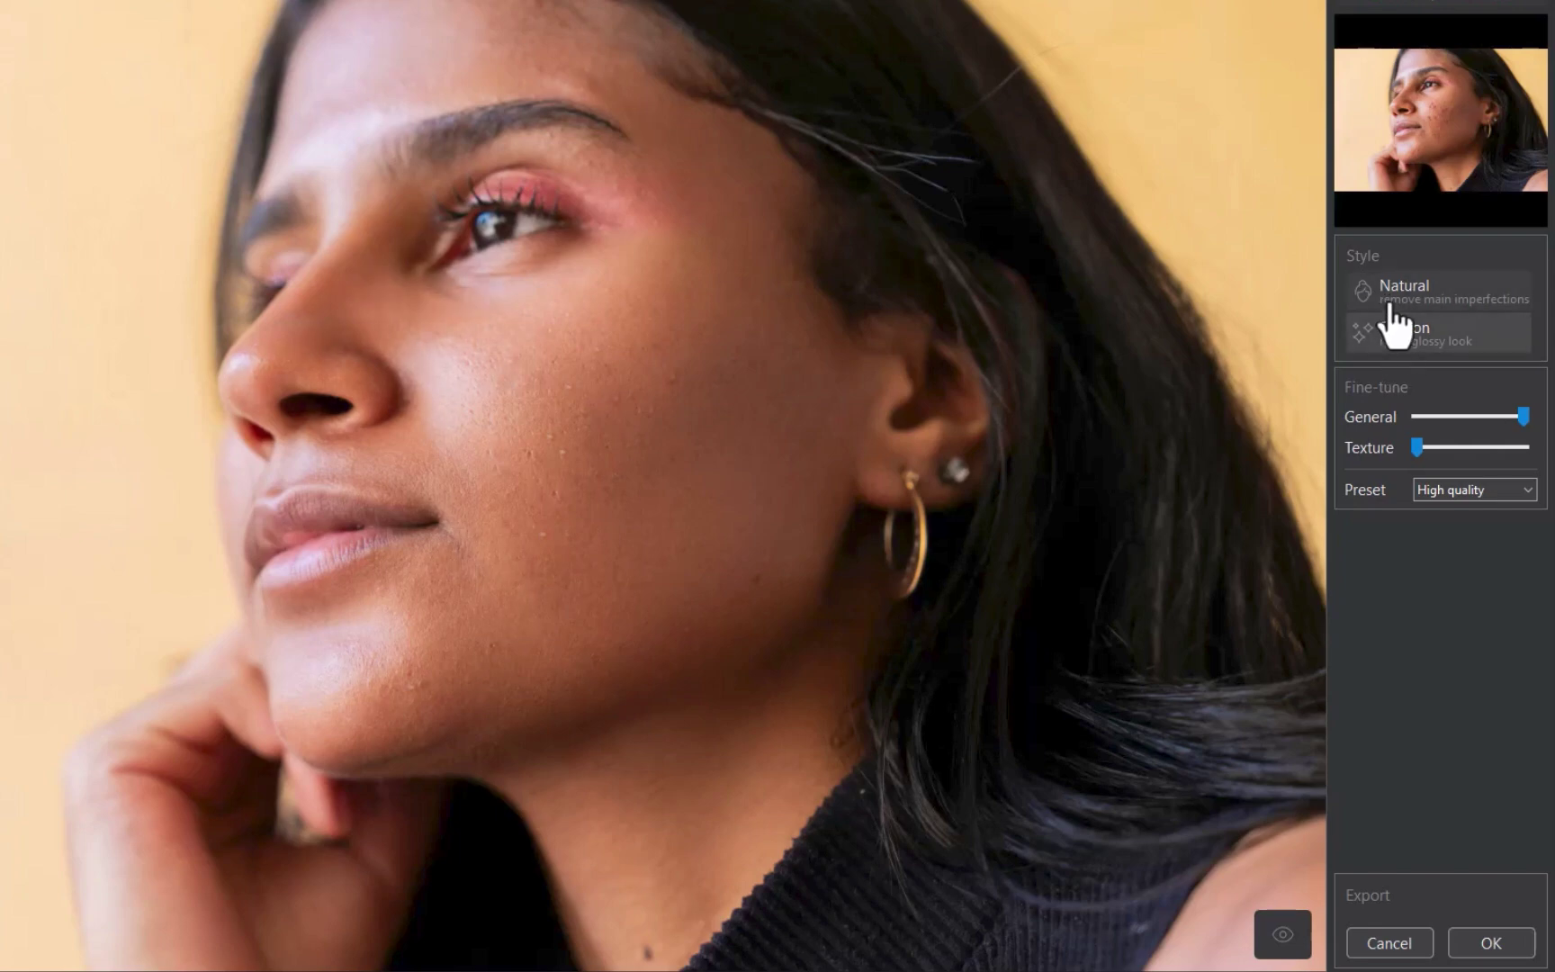
{"action": "left_click", "coordinate": [1389, 296]}
{"action": "left_click", "coordinate": [1390, 339]}
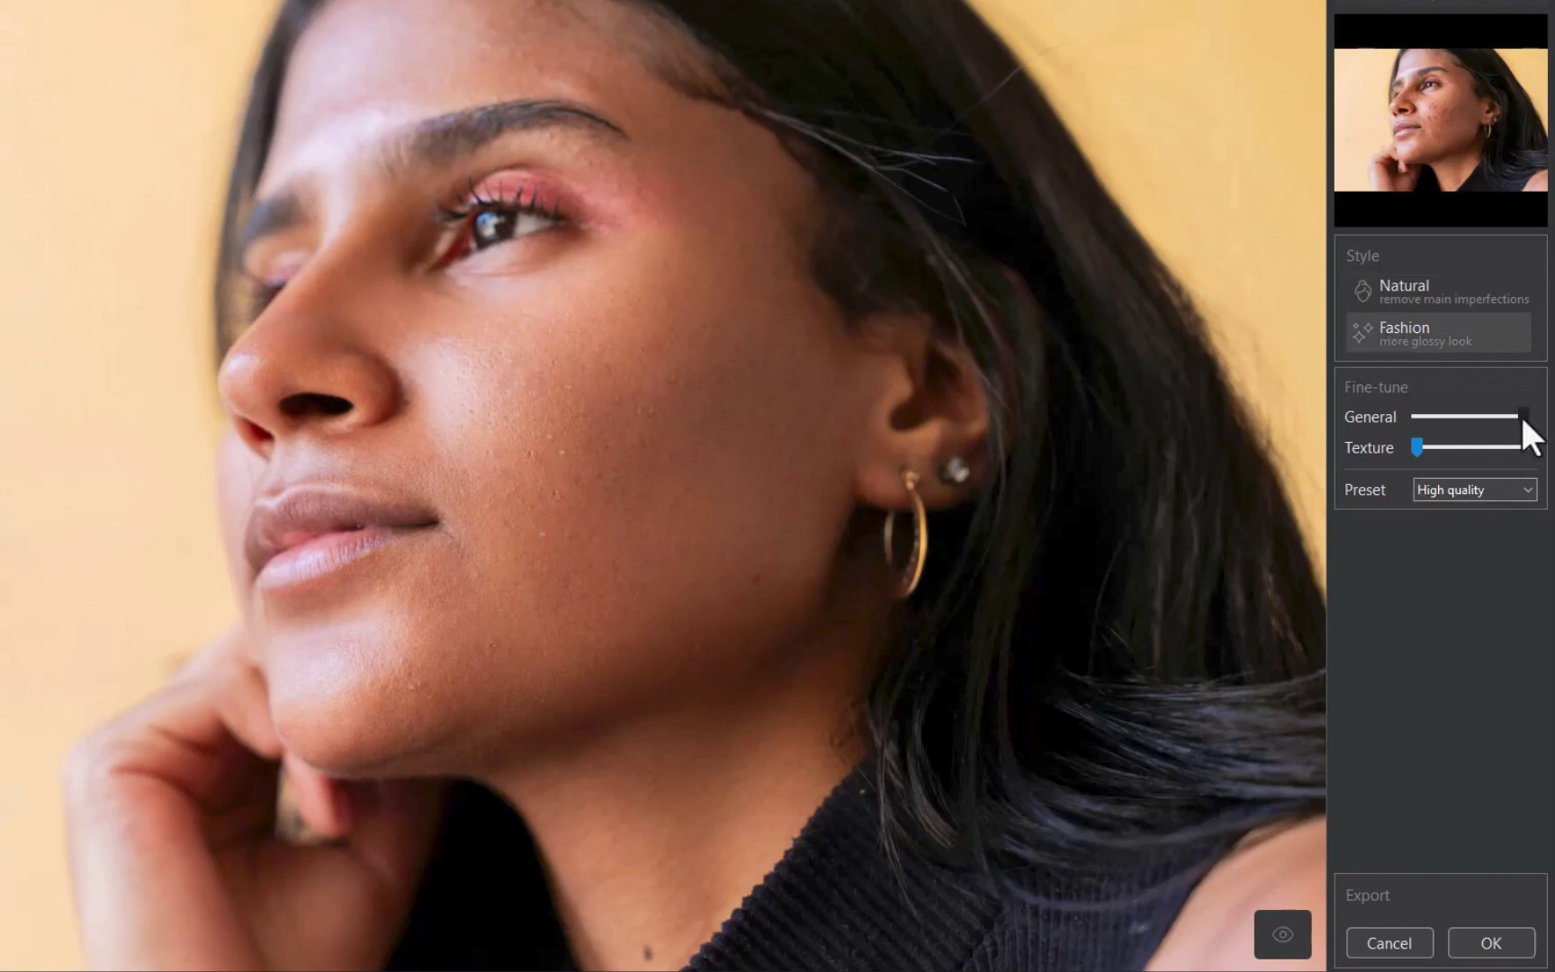
- Keep General at maximum, export the retouched portrait back to Capture One and select the retouched copy
{"action": "mouse_move", "coordinate": [1522, 416]}
{"action": "left_mouse_down"}
{"action": "mouse_move", "coordinate": [1362, 389]}
{"action": "mouse_move", "coordinate": [1523, 417]}
{"action": "left_mouse_up"}
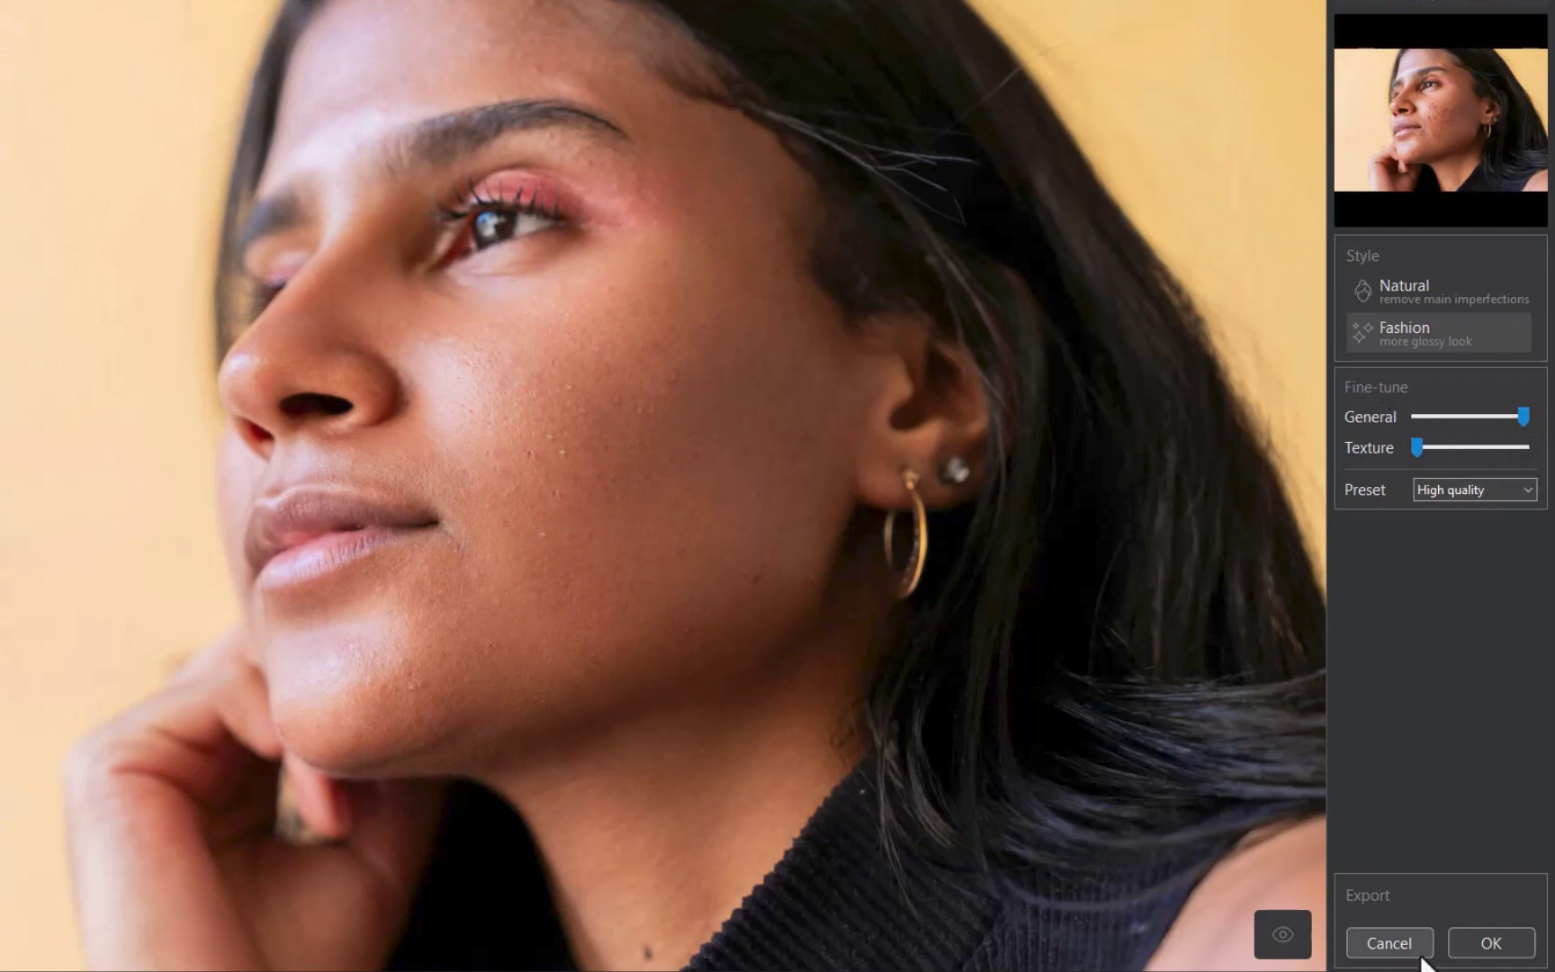
{"action": "left_click", "coordinate": [1483, 945]}
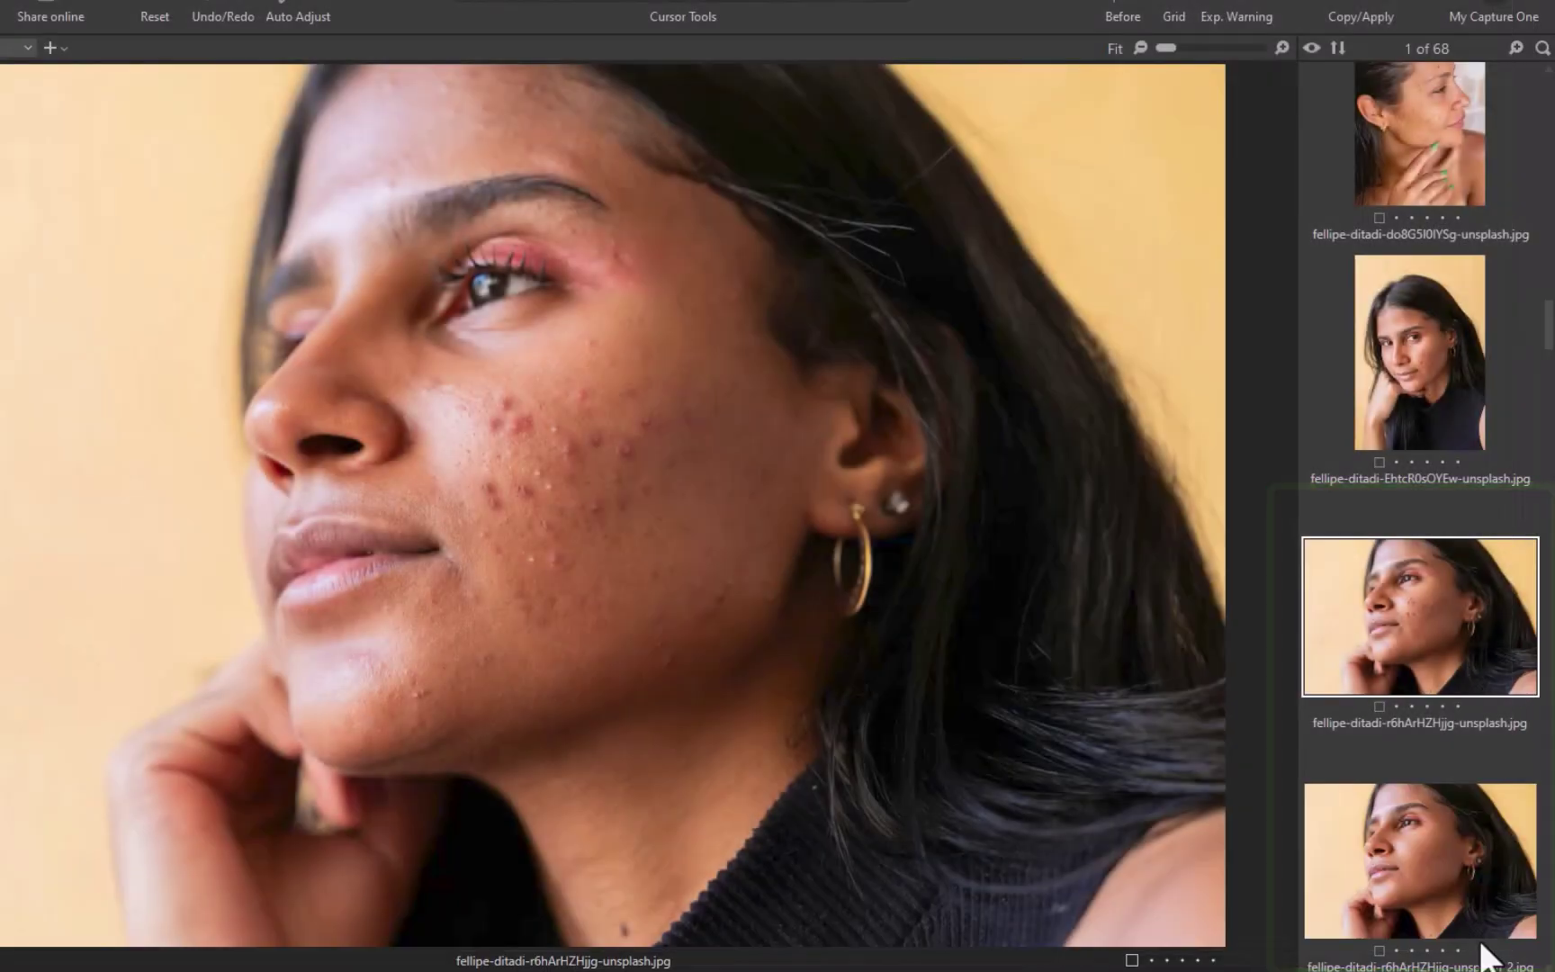
{"action": "left_click", "coordinate": [1482, 913]}
{"action": "left_click", "coordinate": [733, 20]}
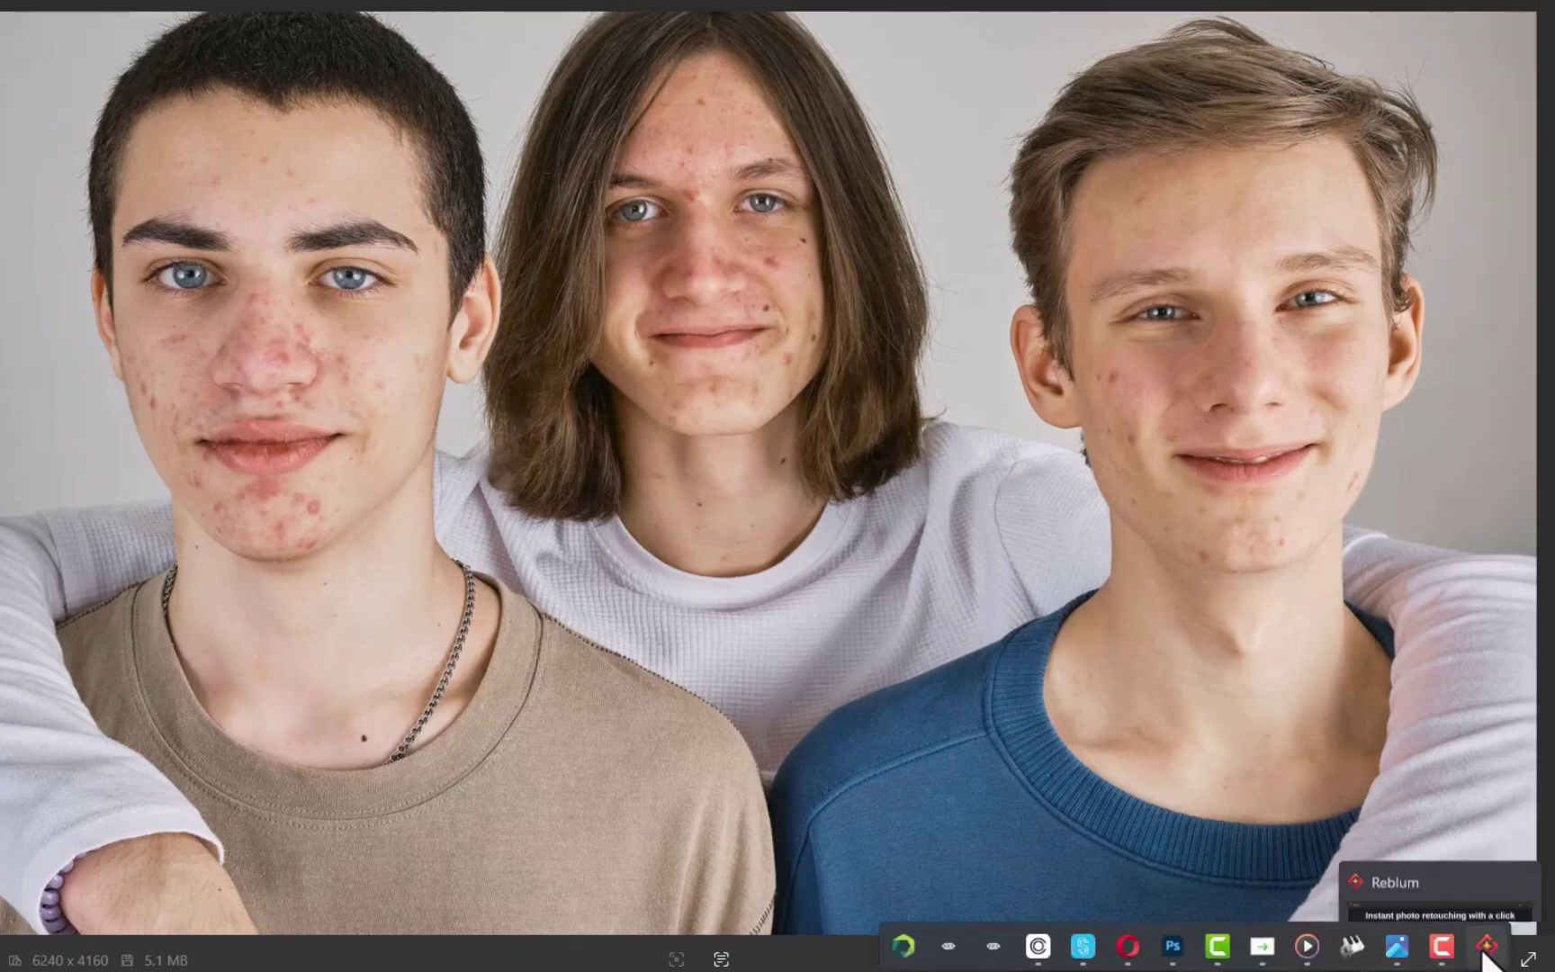
- Switch to the standalone Reblum app and open the group photo of three young men from the demo folder
{"action": "left_click", "coordinate": [1515, 932]}
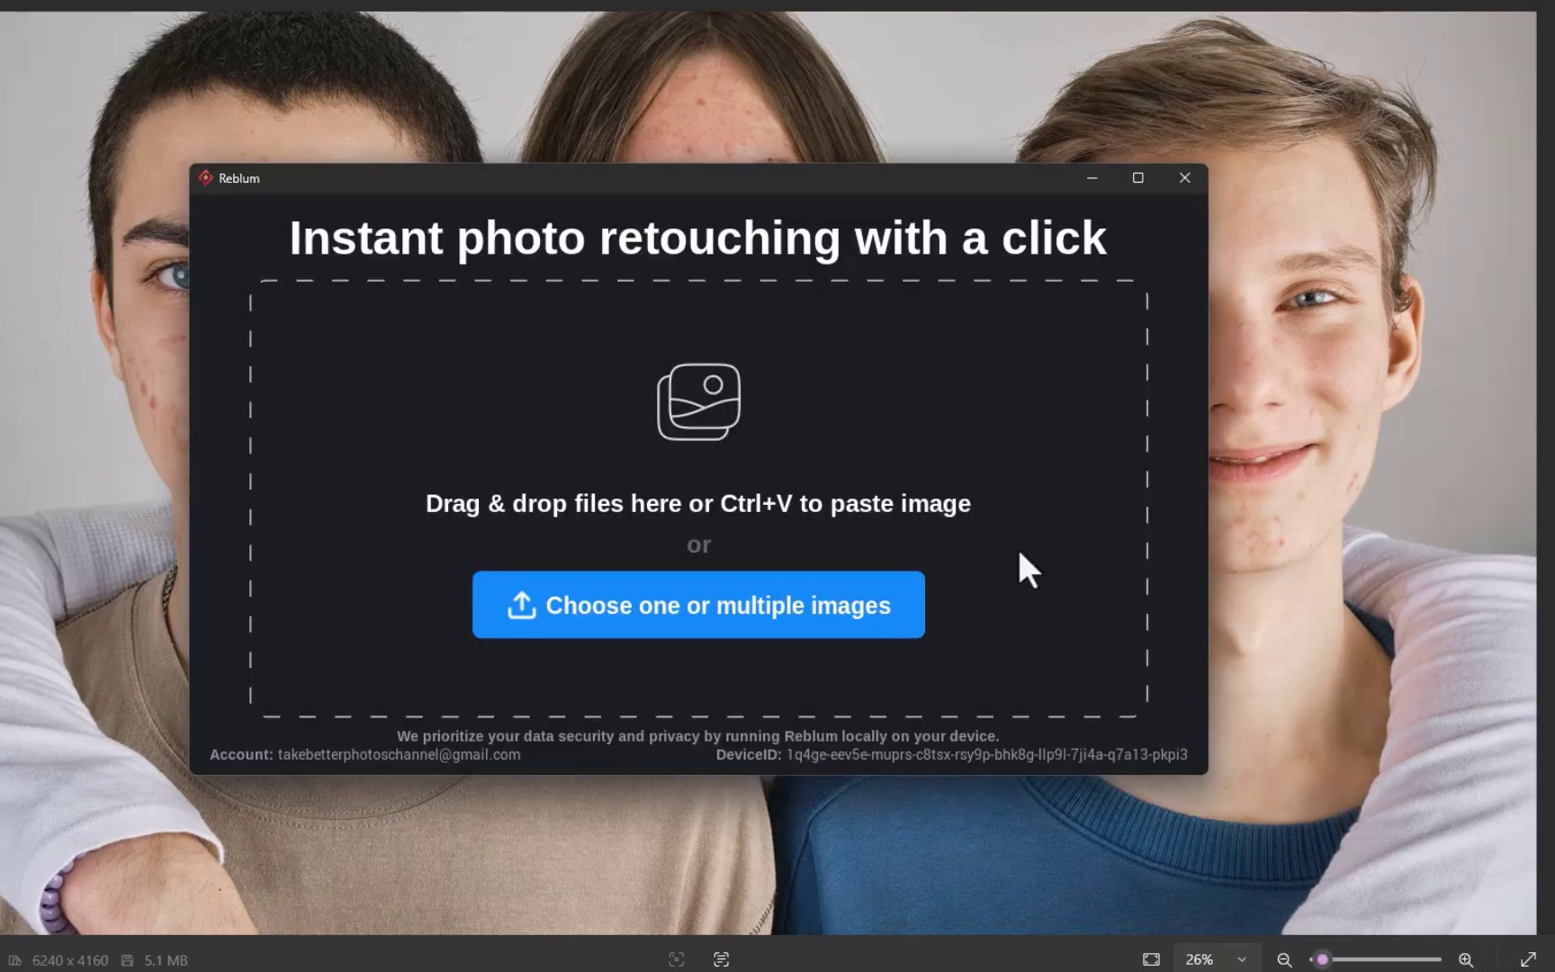
{"action": "left_click", "coordinate": [742, 606]}
{"action": "left_click", "coordinate": [728, 614]}
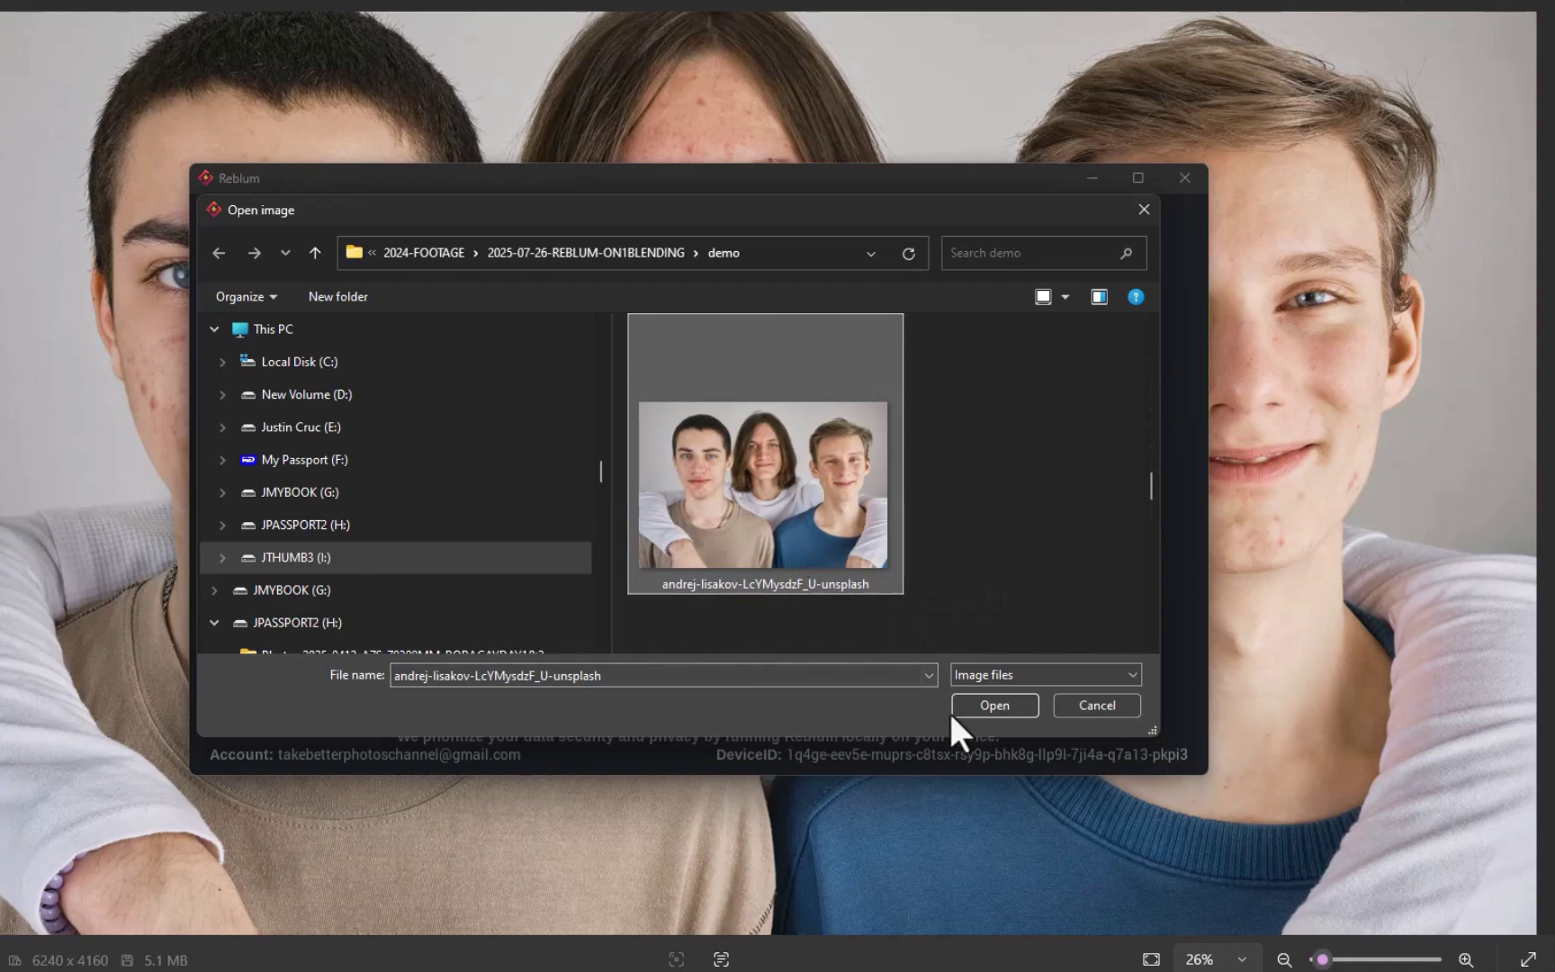
{"action": "left_click", "coordinate": [986, 707]}
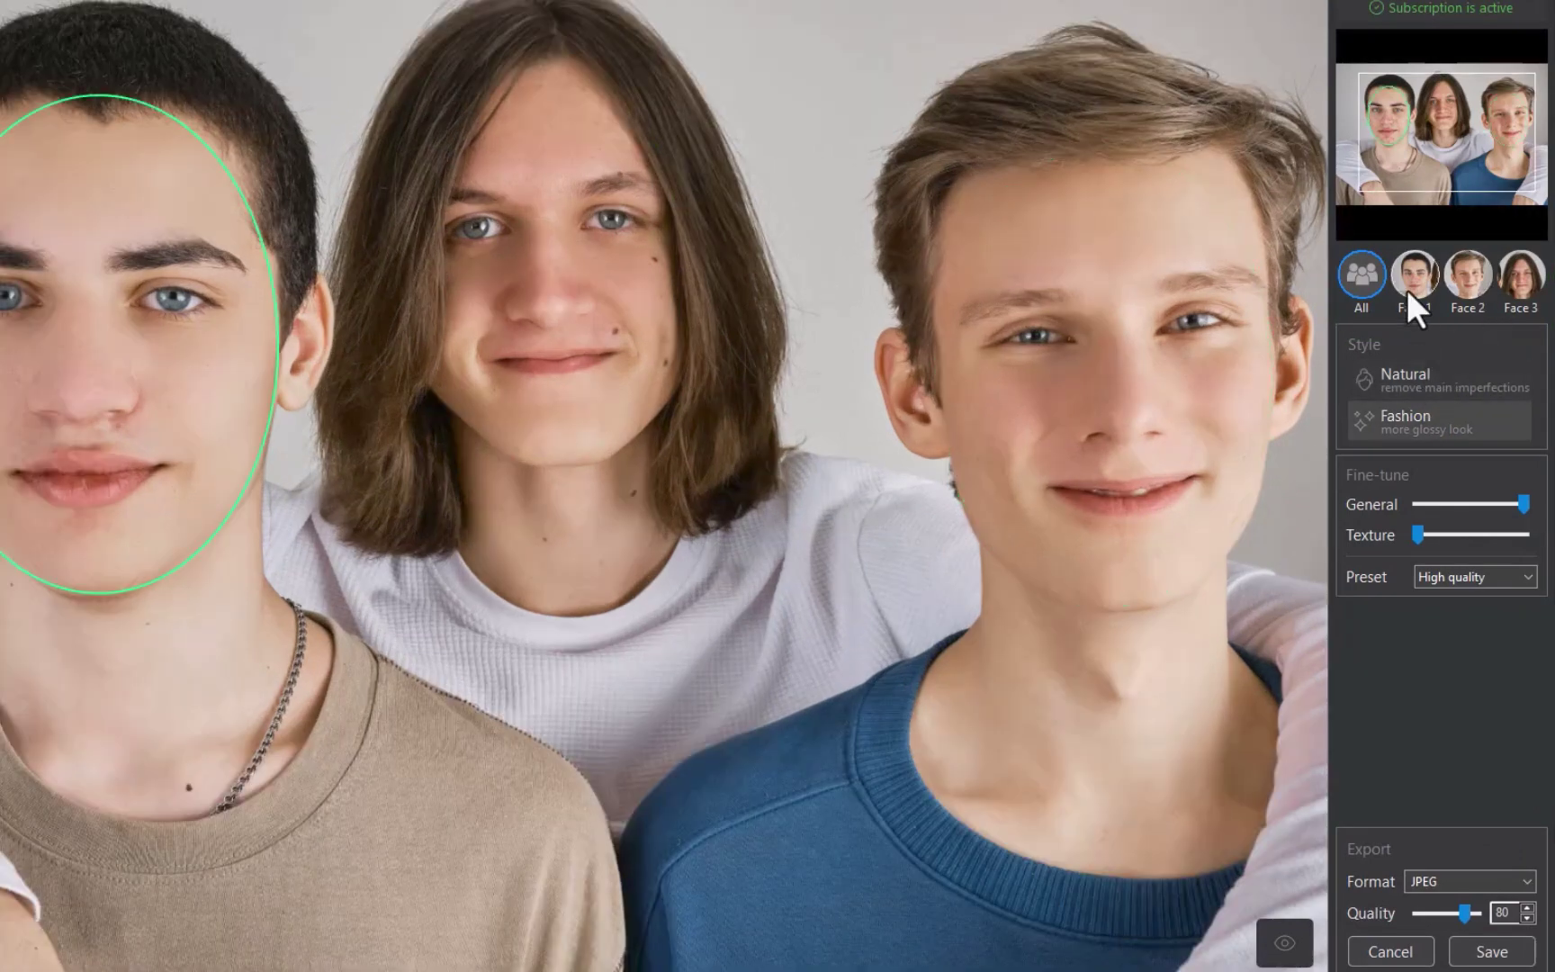
- Select only Face 1 in the group photo and lower its General retouch strength to the minimum
{"action": "left_click", "coordinate": [1409, 286]}
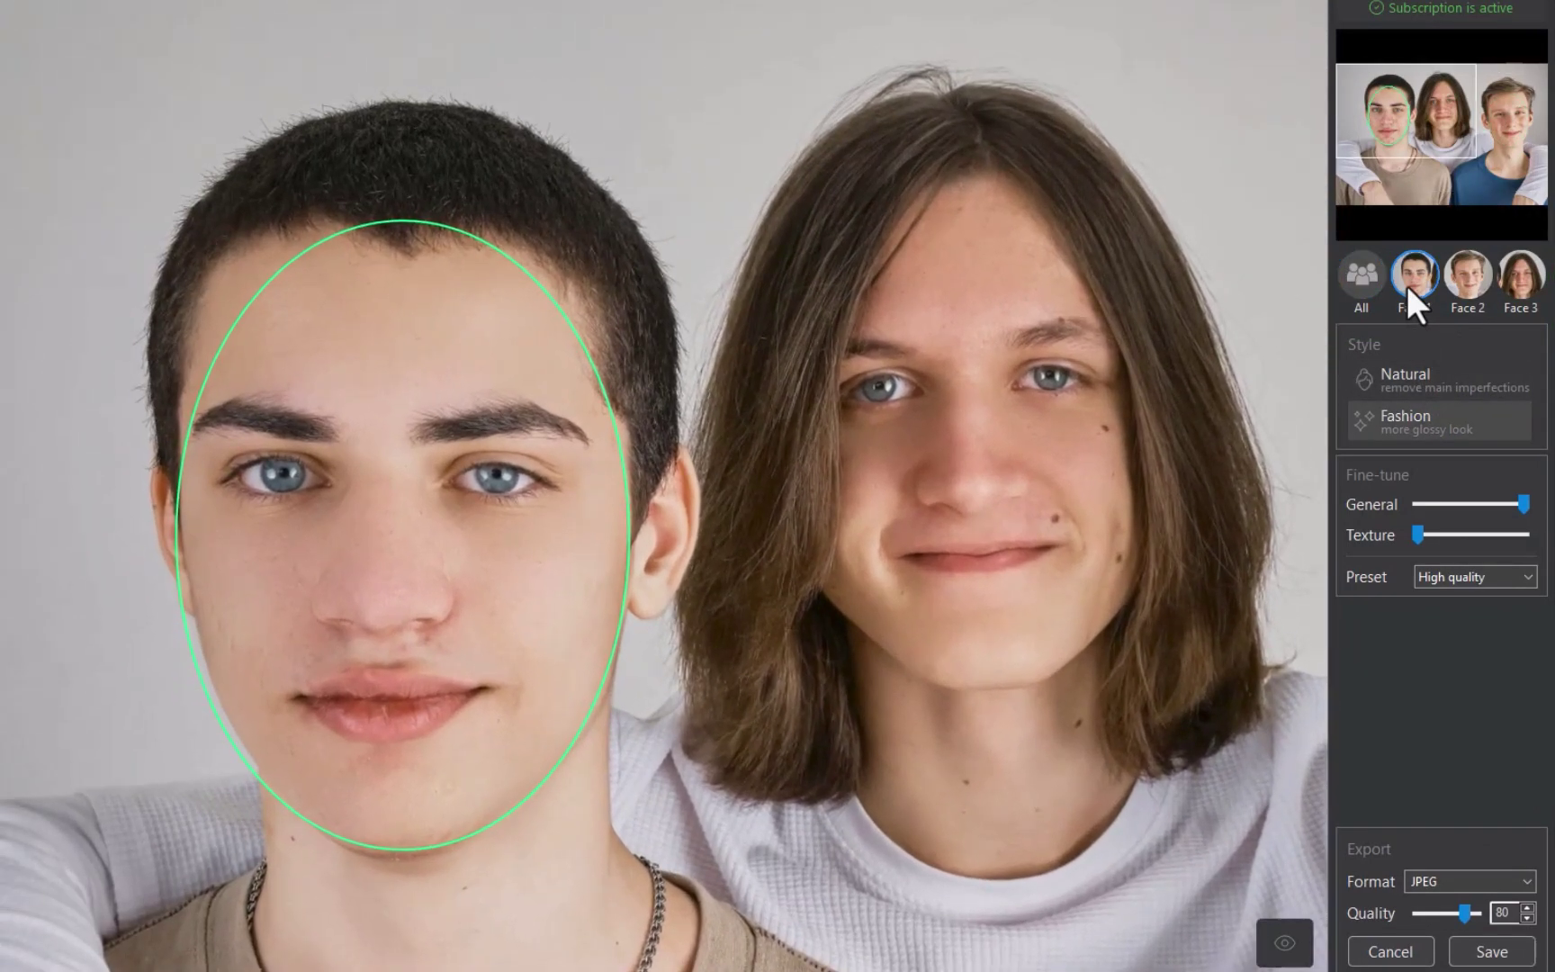
{"action": "left_click_drag", "start_coordinate": [1520, 500], "coordinate": [1330, 482]}
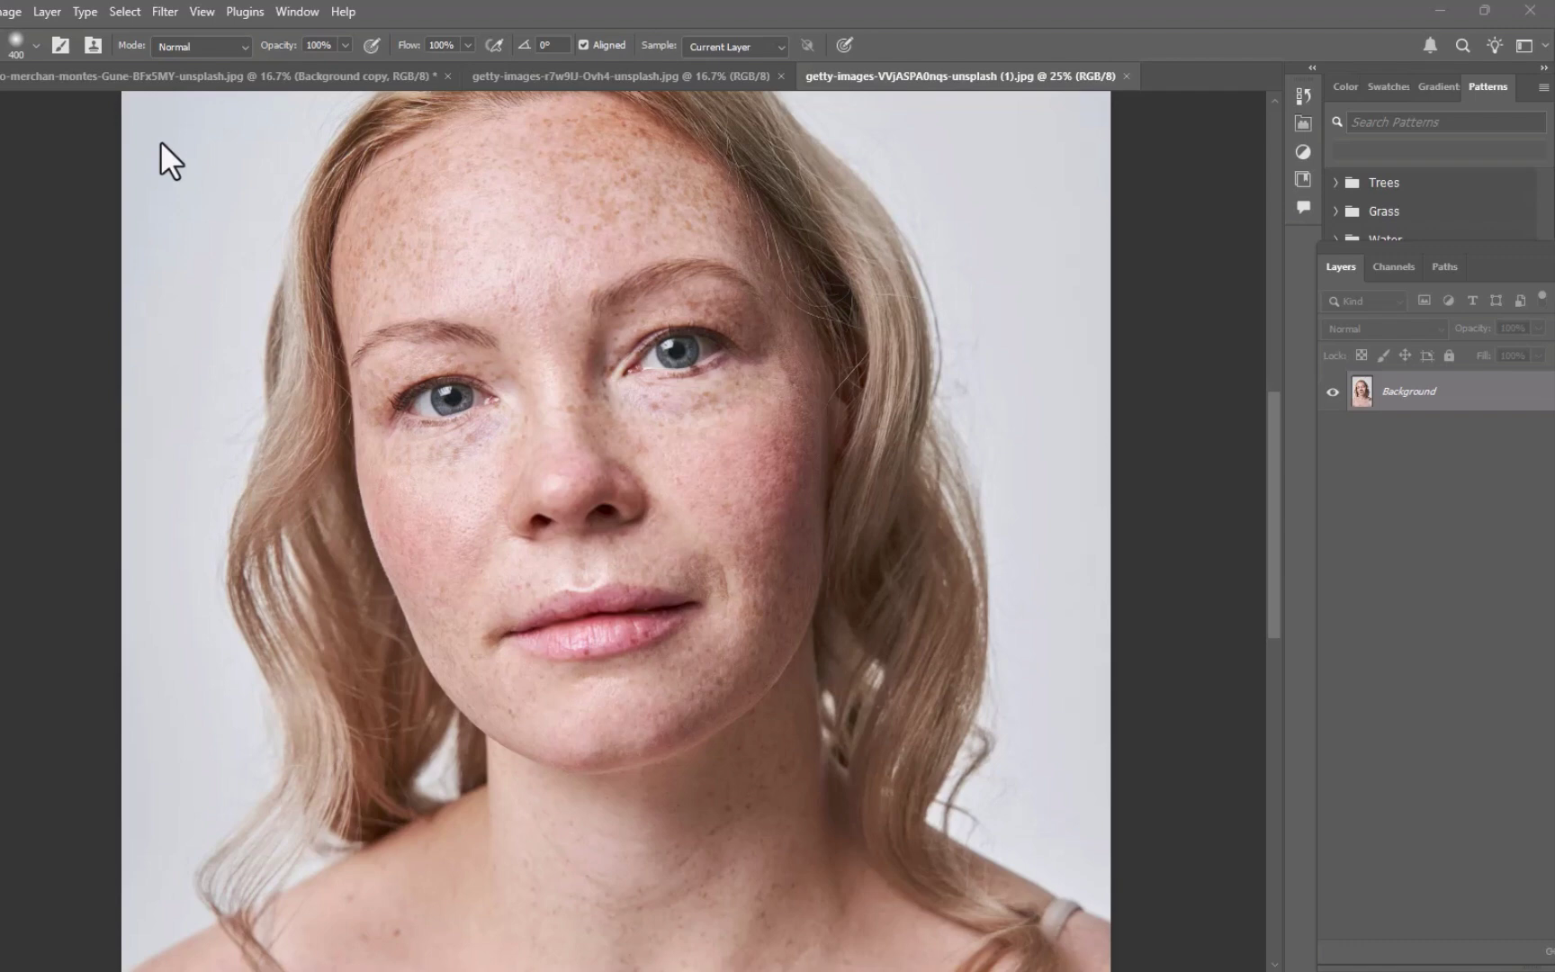
- Switch to Photoshop and run Reblum Retouch on the portrait of the freckled blonde woman
{"action": "left_click", "coordinate": [162, 11]}
{"action": "mouse_move", "coordinate": [360, 484]}
{"action": "left_click", "coordinate": [420, 484]}
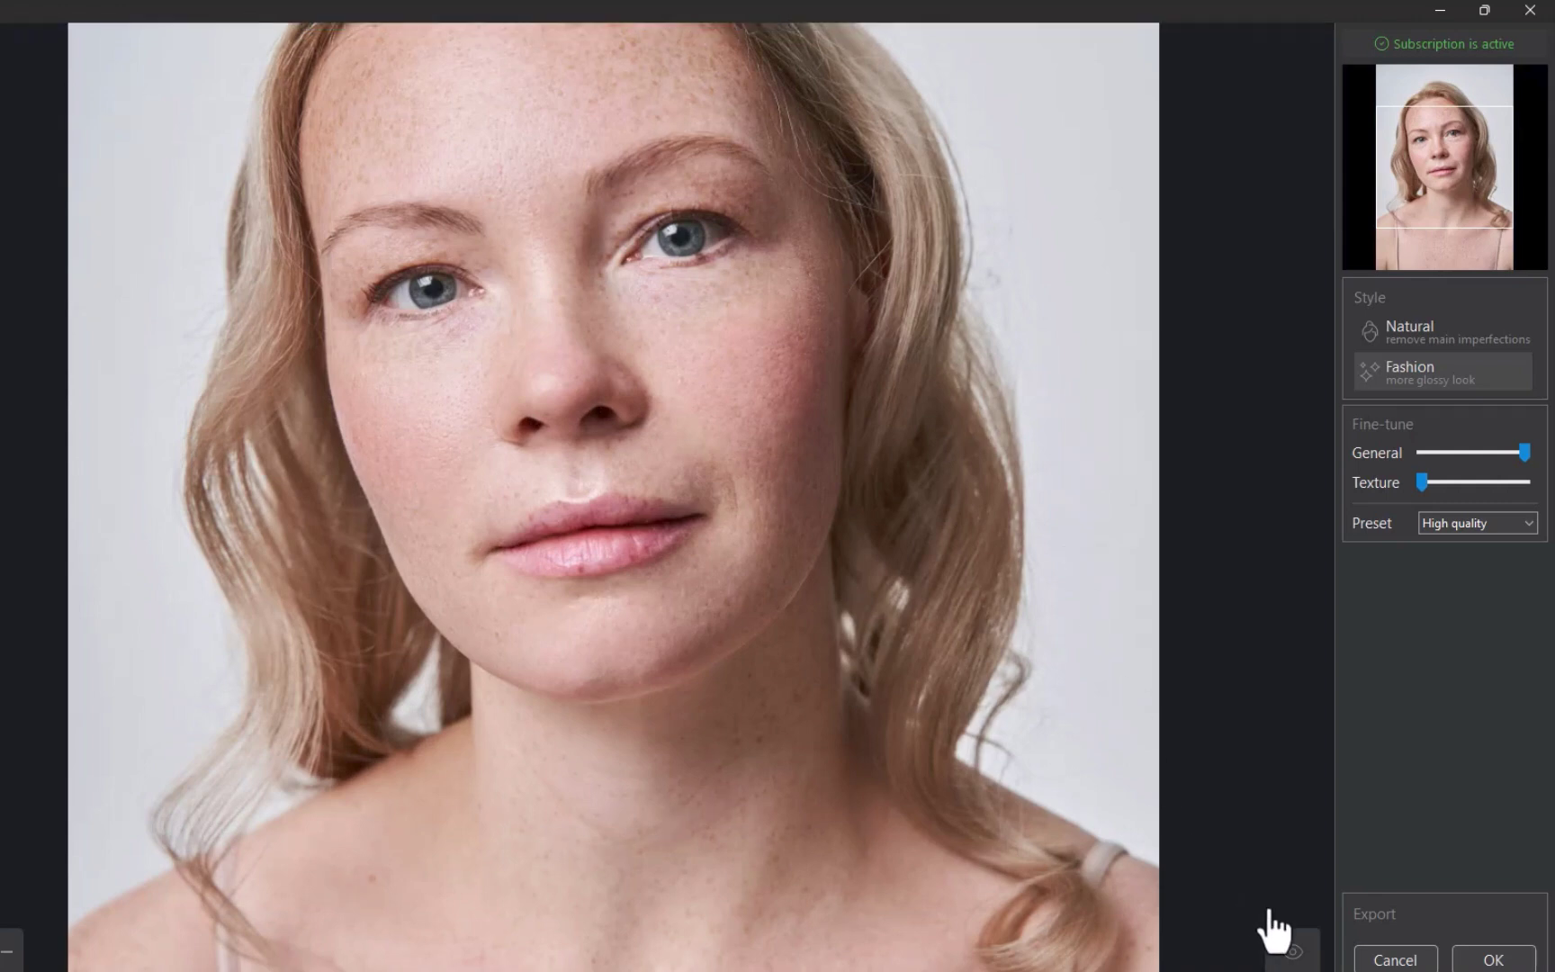
- Toggle the before and after preview to examine how the retouch treats the freckles and skin
{"action": "left_click", "coordinate": [1292, 954]}
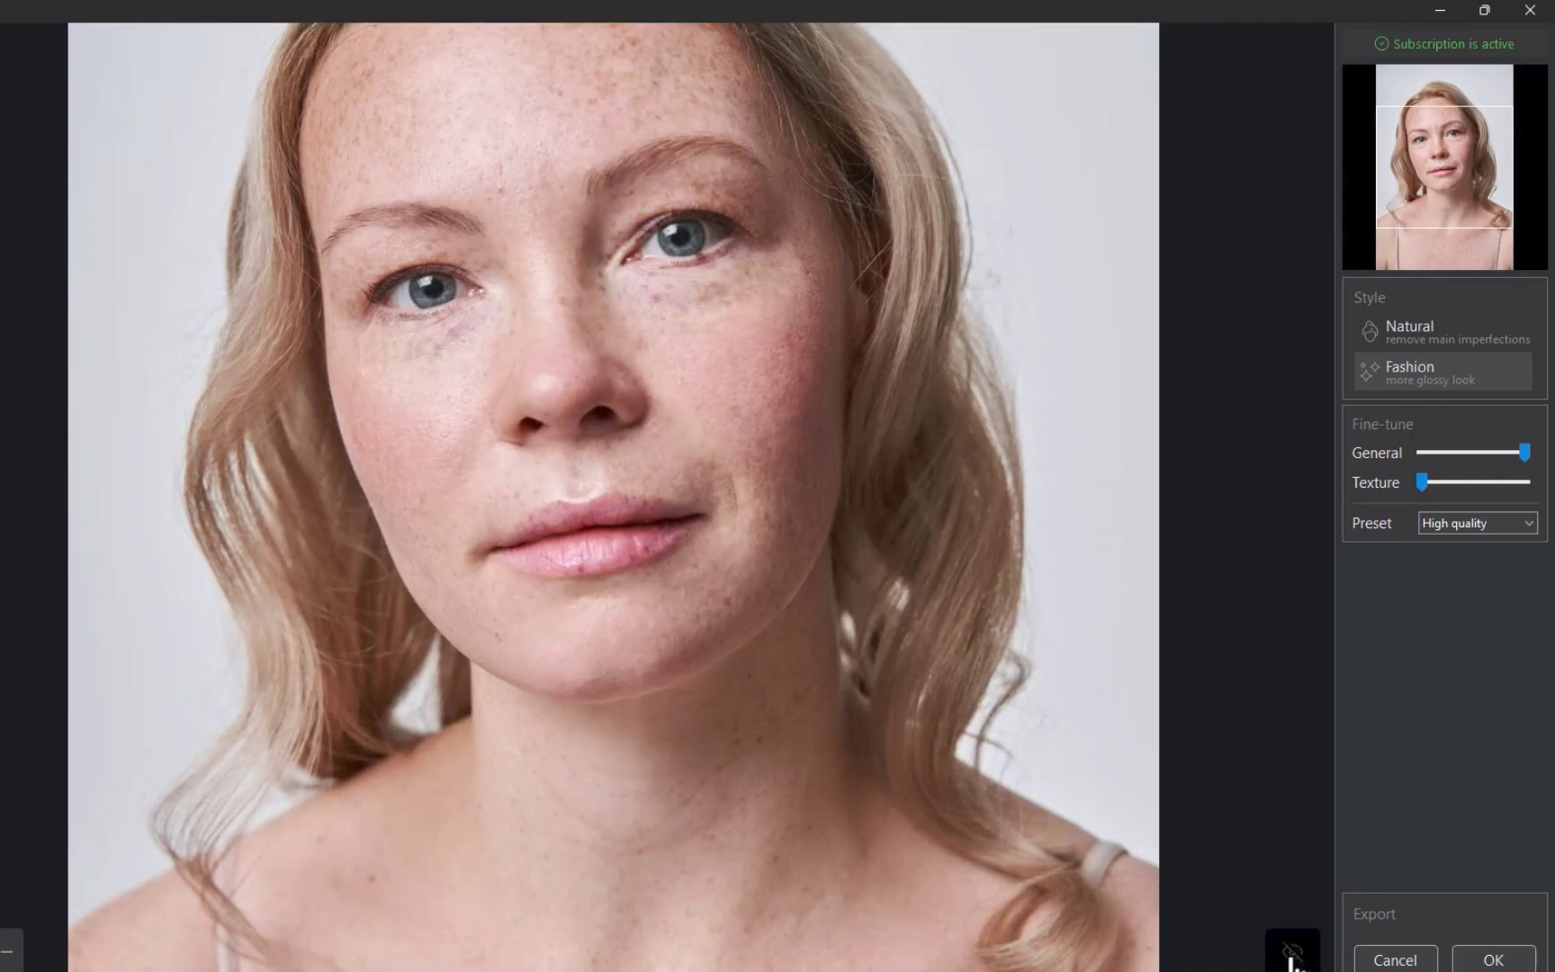
{"action": "left_click", "coordinate": [1293, 956]}
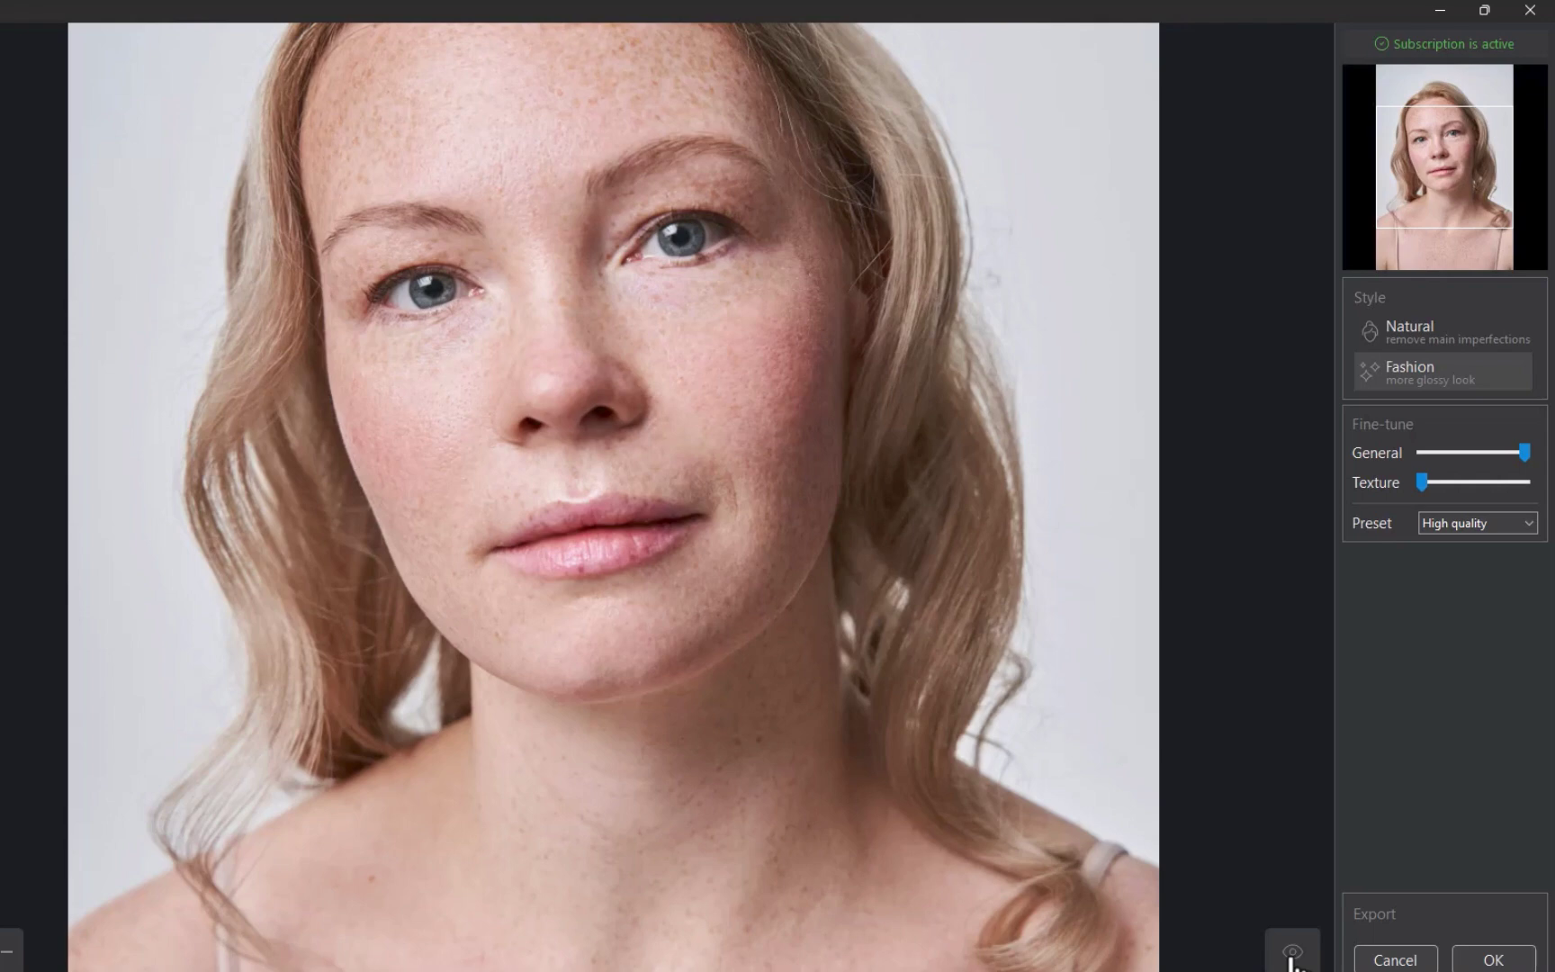
{"action": "left_click", "coordinate": [1294, 955]}
{"action": "left_click", "coordinate": [1293, 956]}
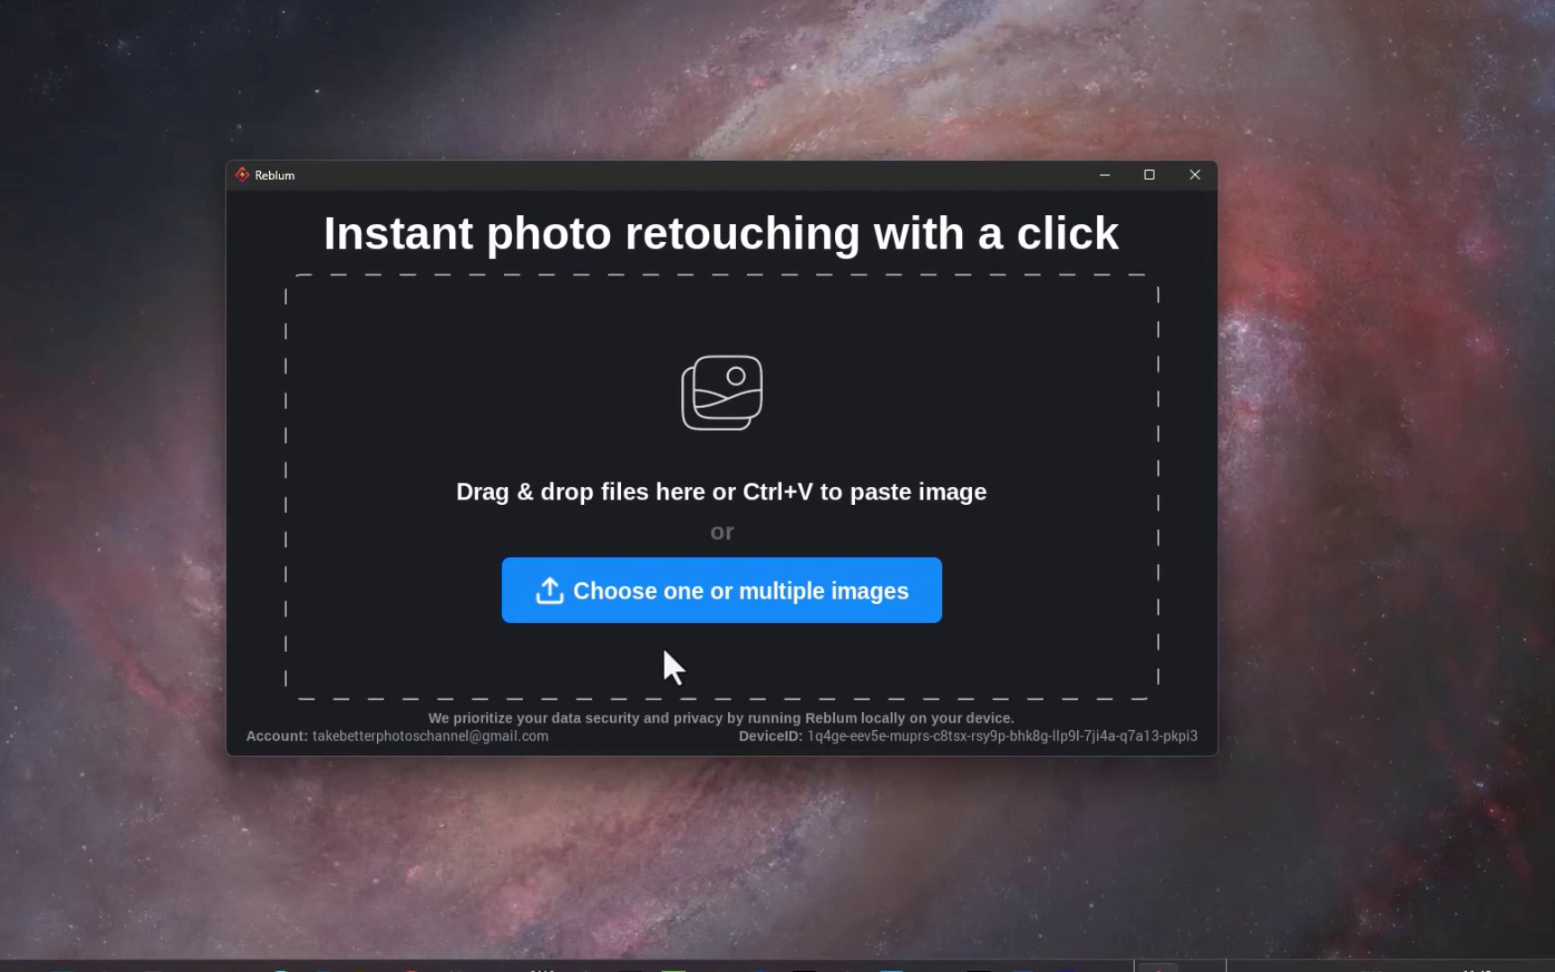
- In the standalone Reblum app, open all the images from the SKIN folder together and set the processing preset to Ultra-fast
{"action": "left_click", "coordinate": [709, 597]}
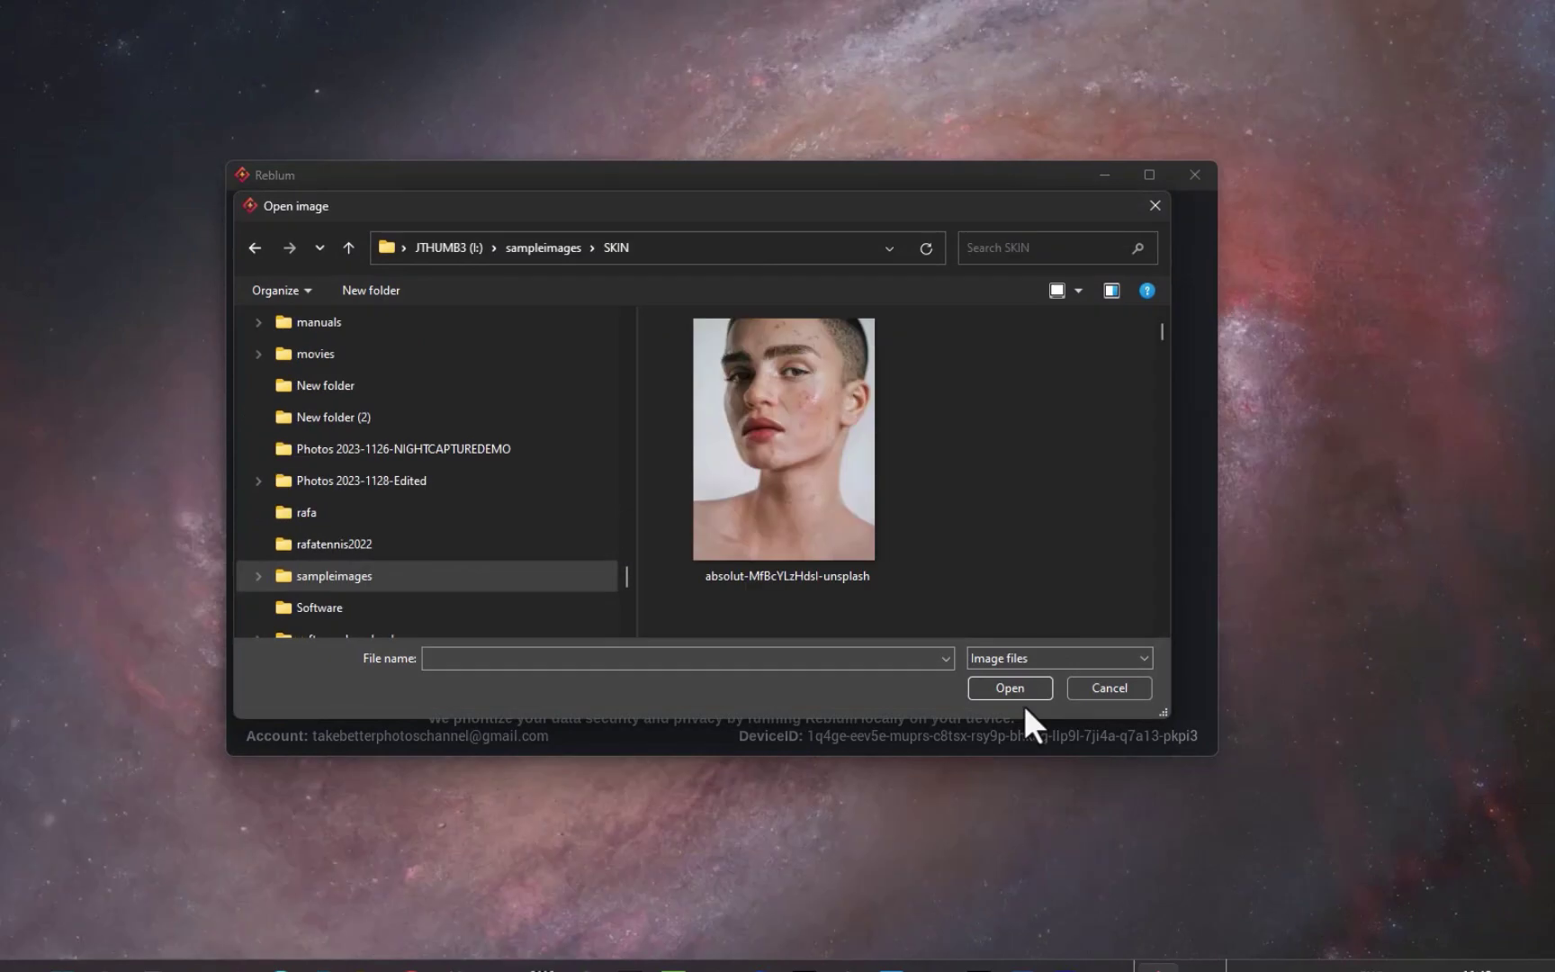
{"action": "key", "text": "ctrl+a"}
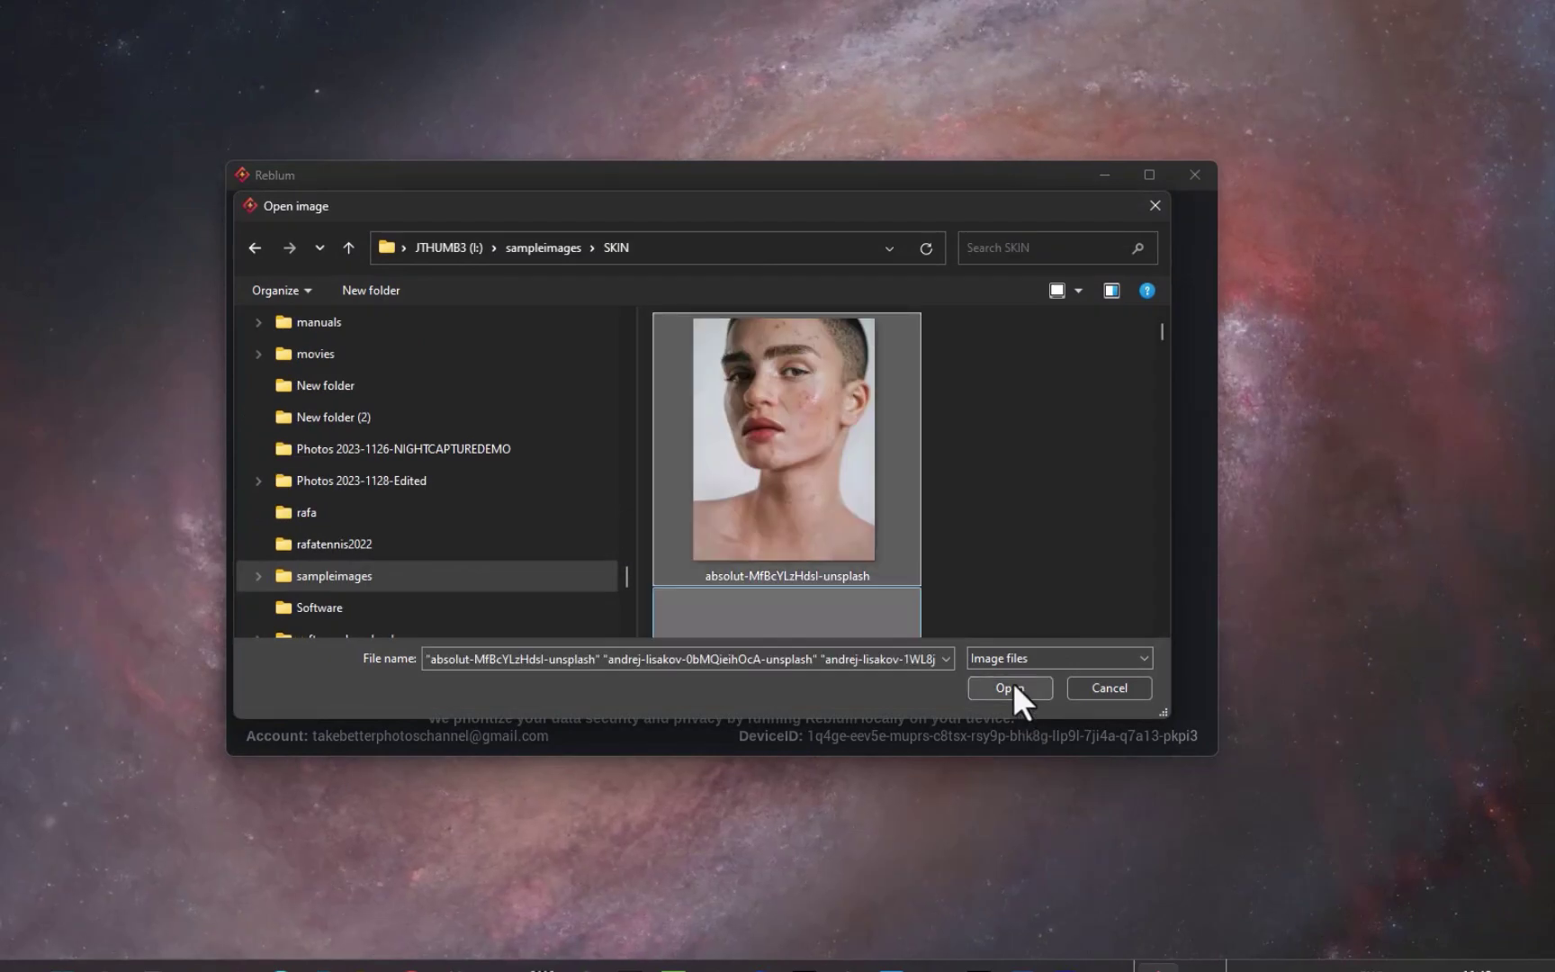
{"action": "left_click", "coordinate": [1010, 687]}
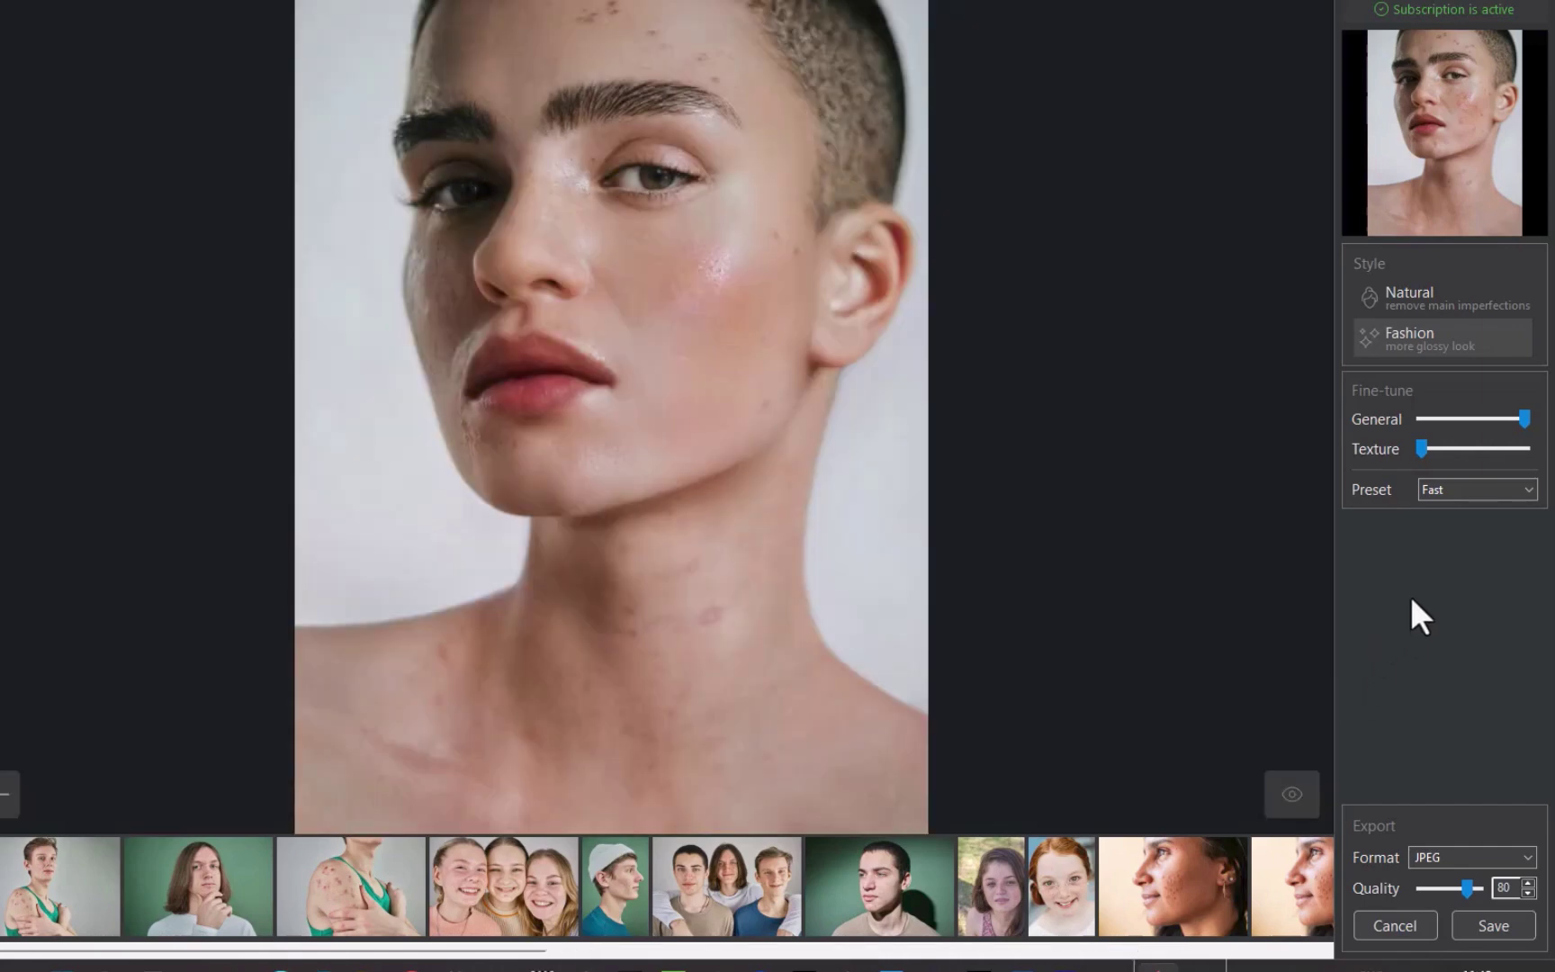
{"action": "left_click", "coordinate": [1450, 493]}
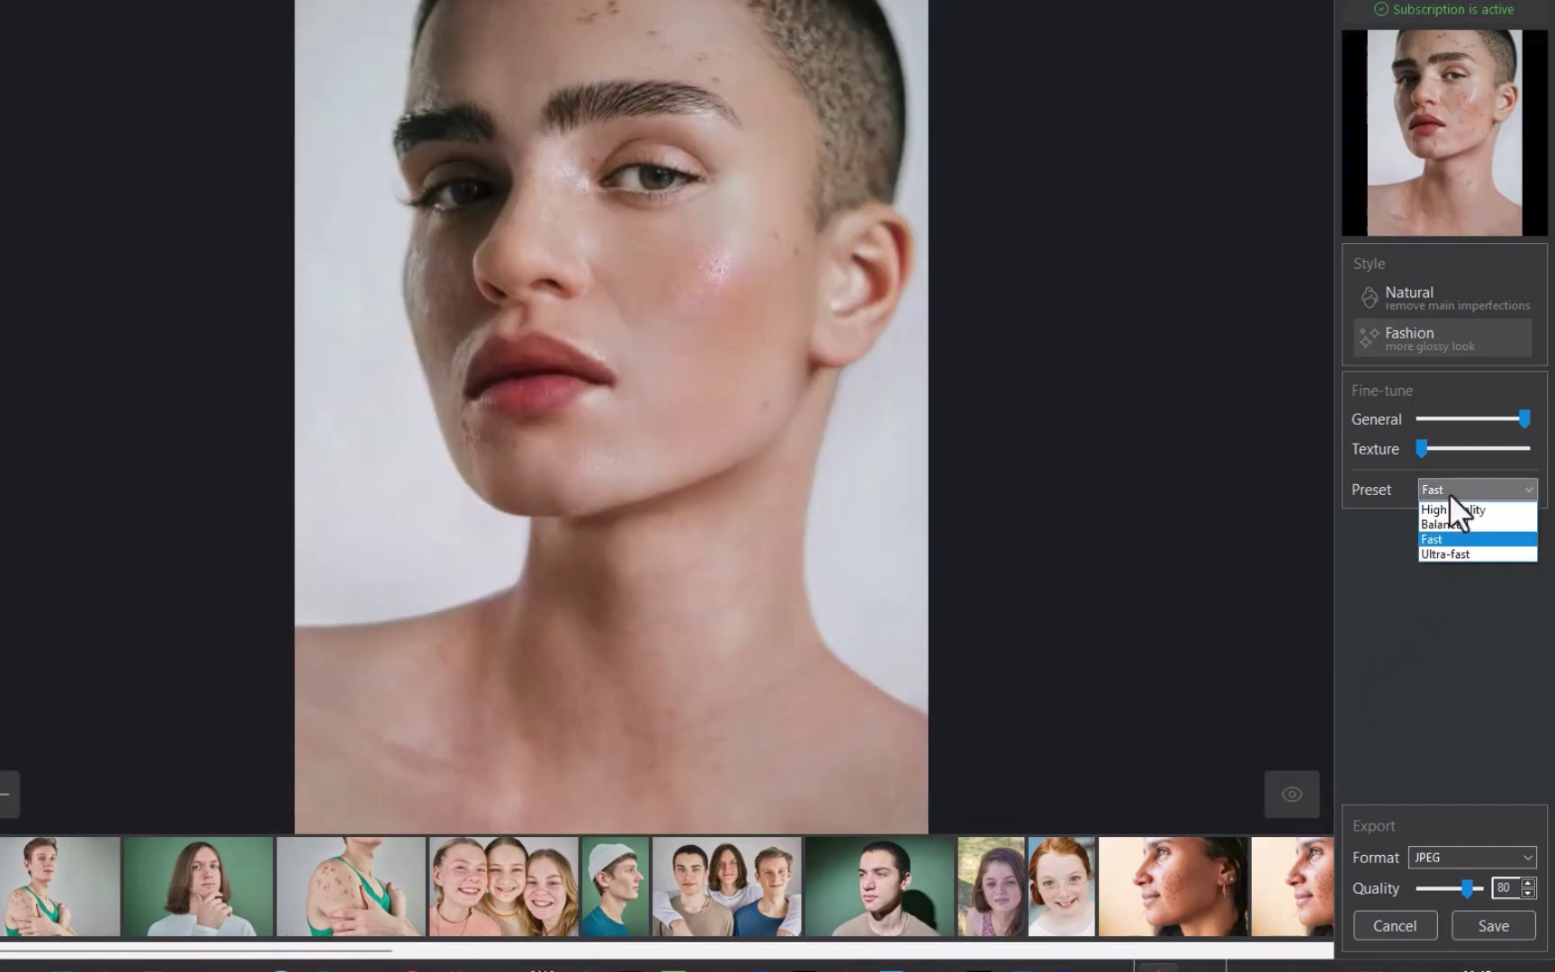
{"action": "left_click", "coordinate": [1443, 551]}
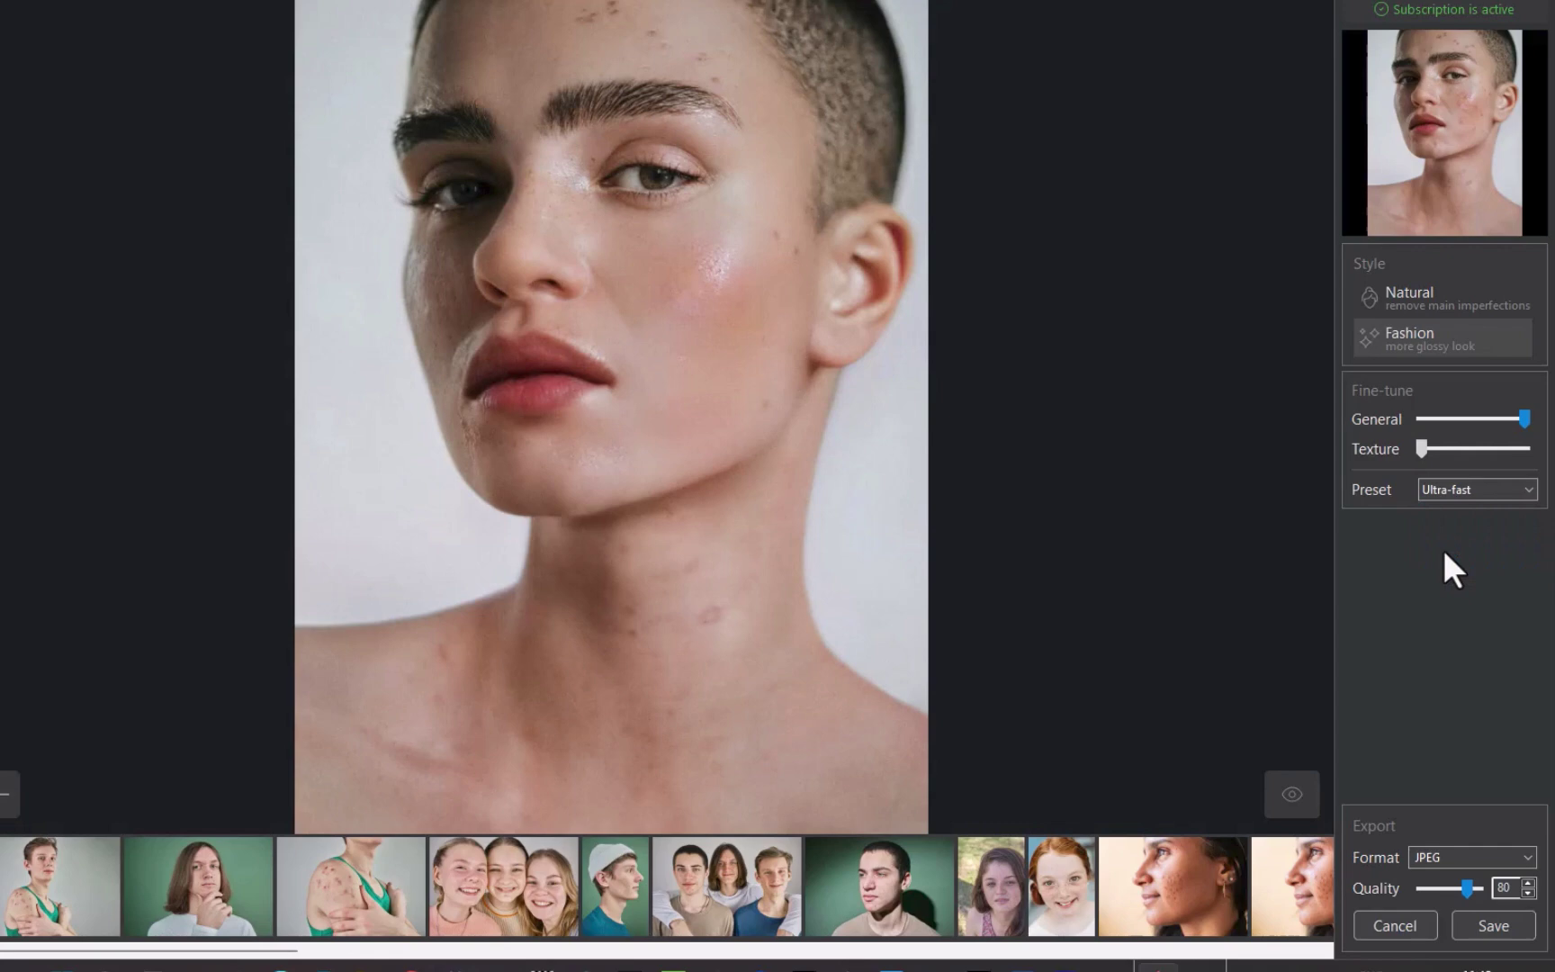
- Select every photo in the filmstrip and batch-save the retouched images to the results folder inside 2025-07-26-REBLUM-ON1BLENDING
{"action": "scroll", "coordinate": [1240, 910], "scroll_direction": "right", "scroll_amount": 15}
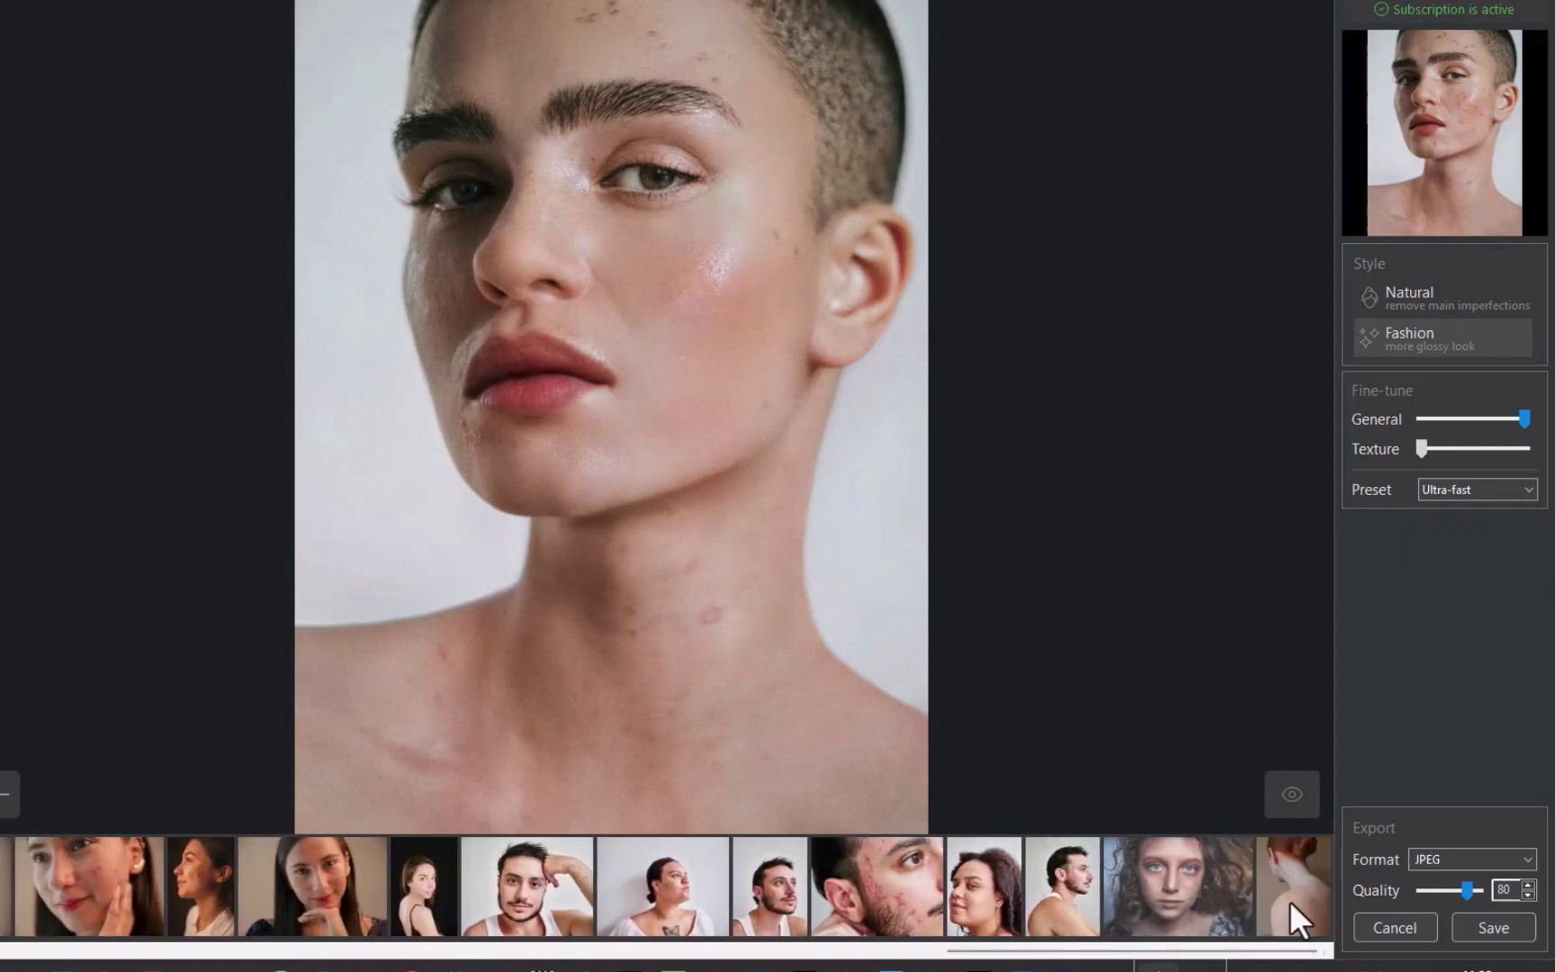
{"action": "key", "text": "ctrl+a"}
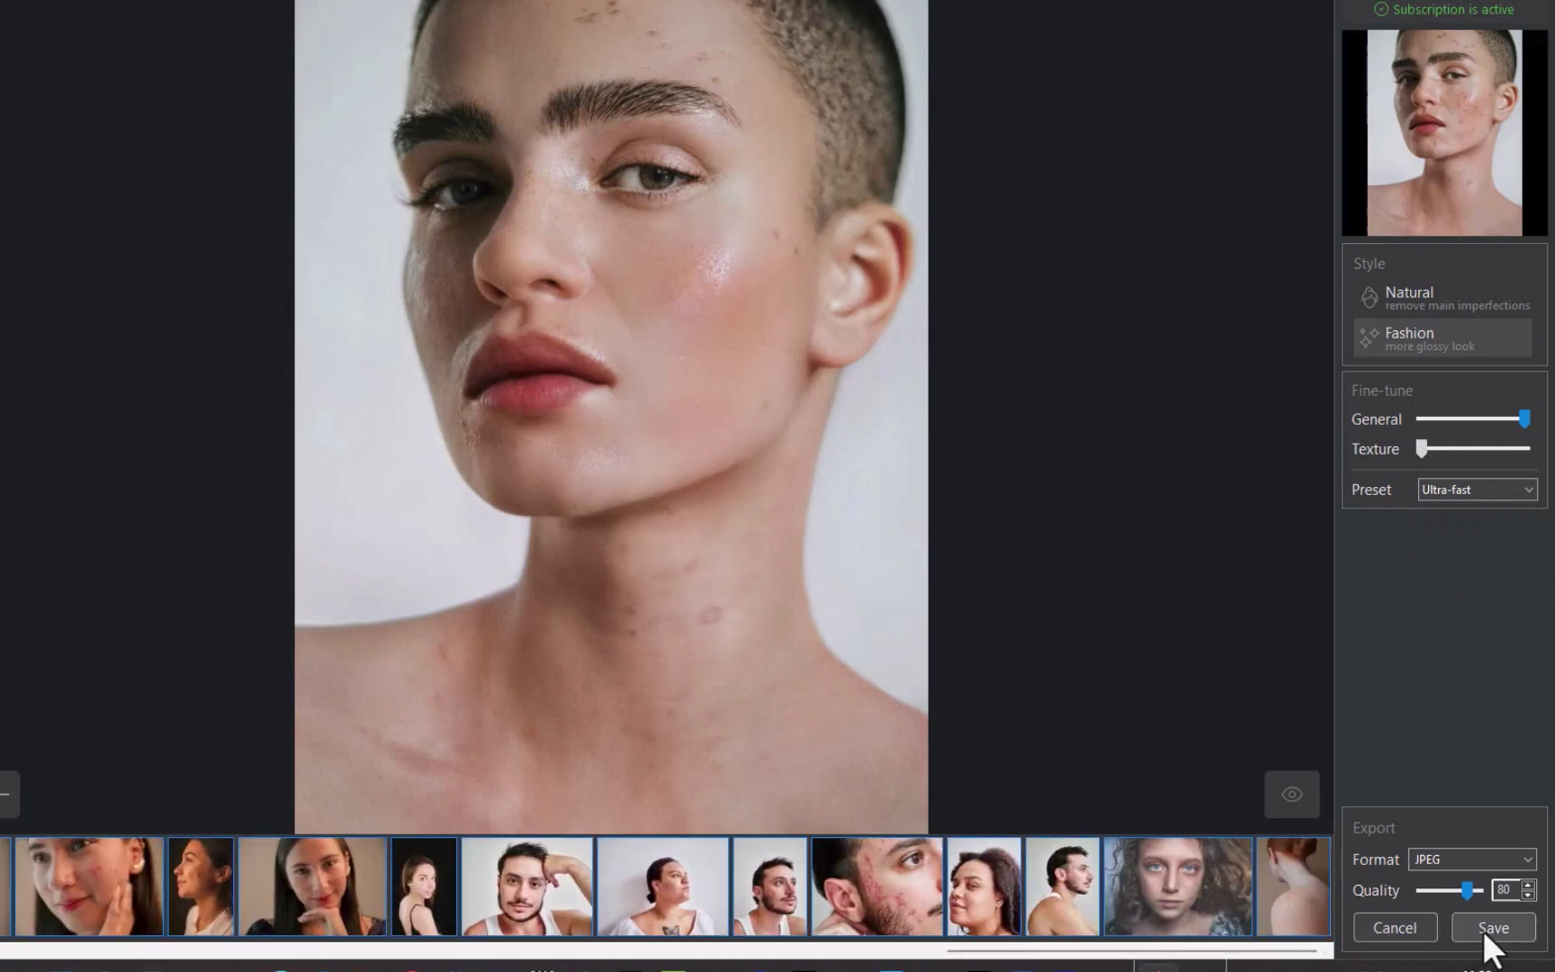
{"action": "left_click", "coordinate": [1486, 936]}
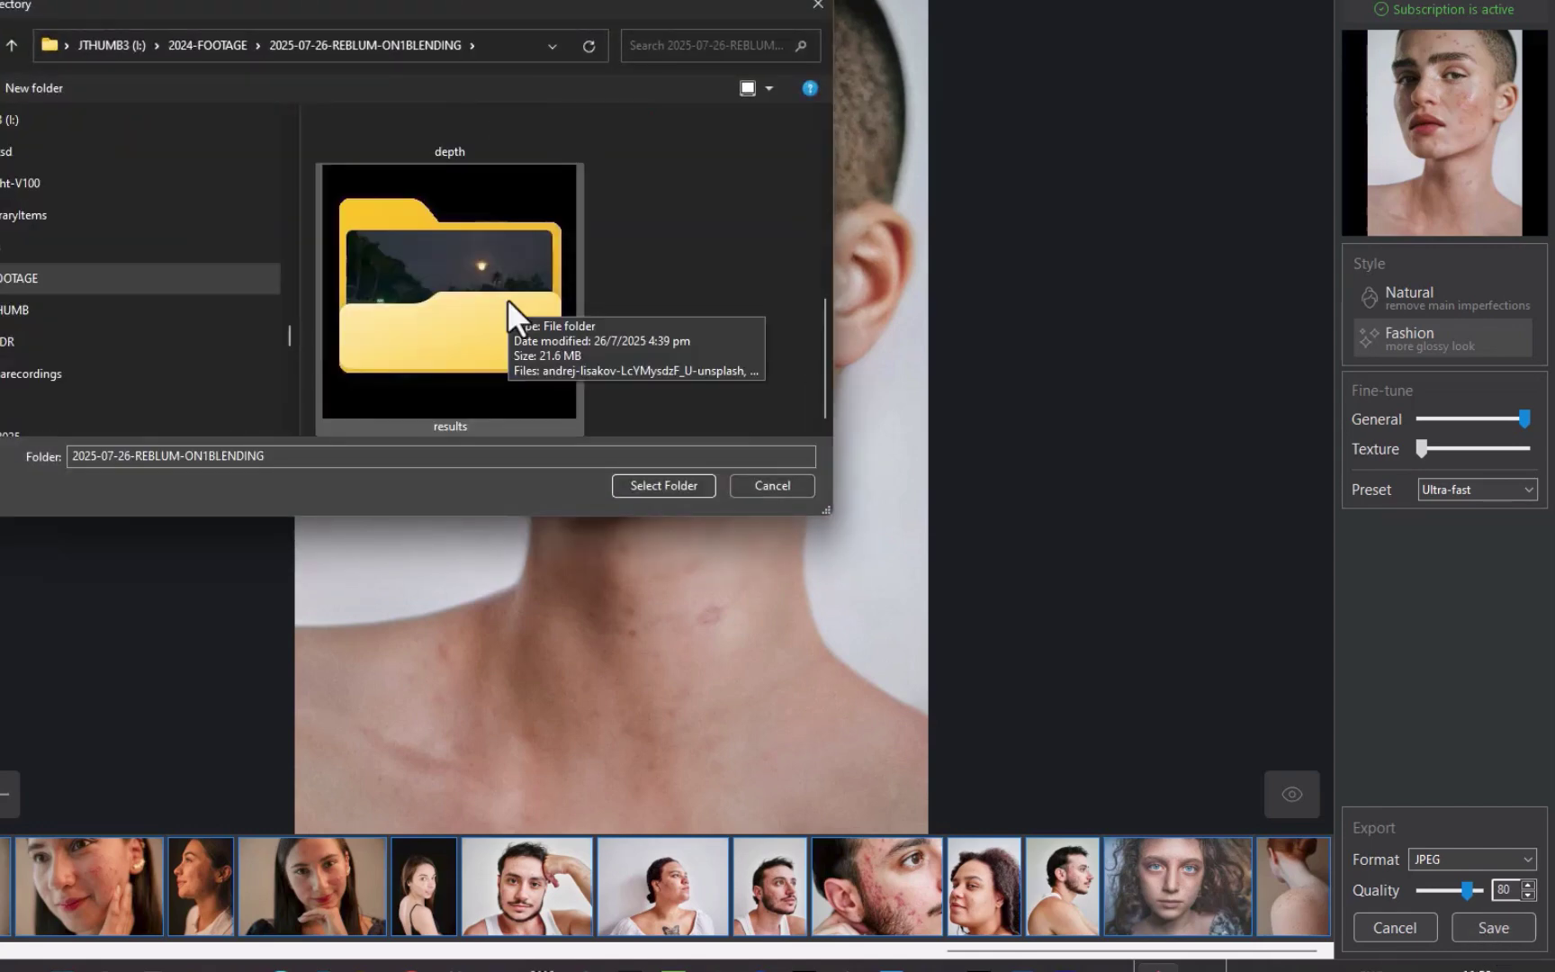
{"action": "double_click", "coordinate": [508, 299]}
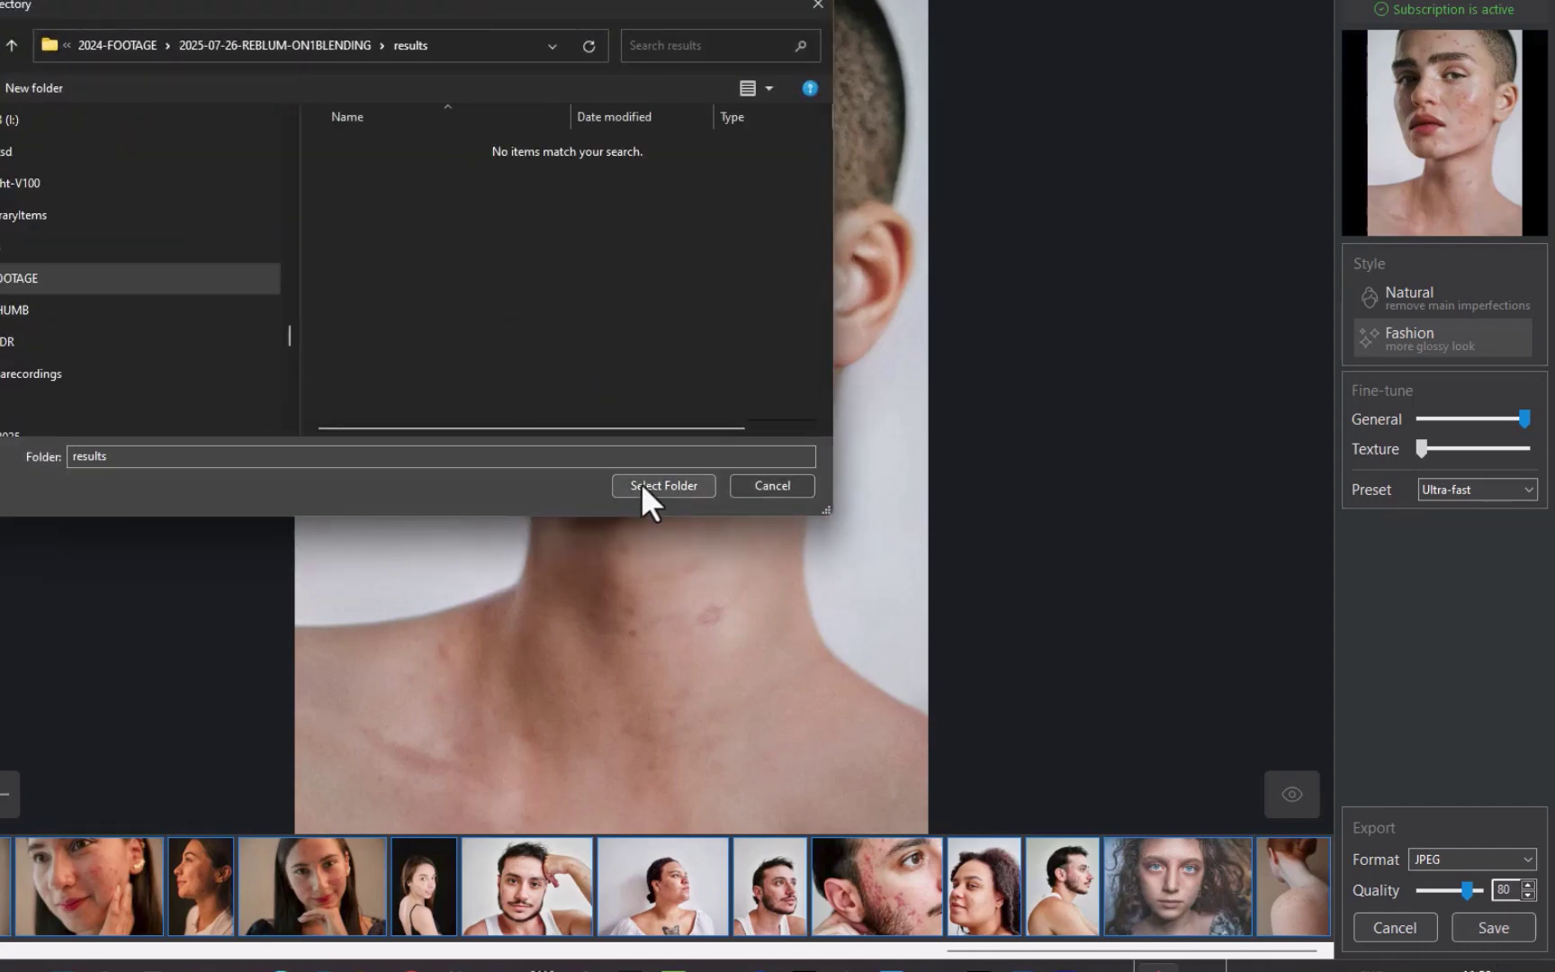
{"action": "left_click", "coordinate": [663, 485]}
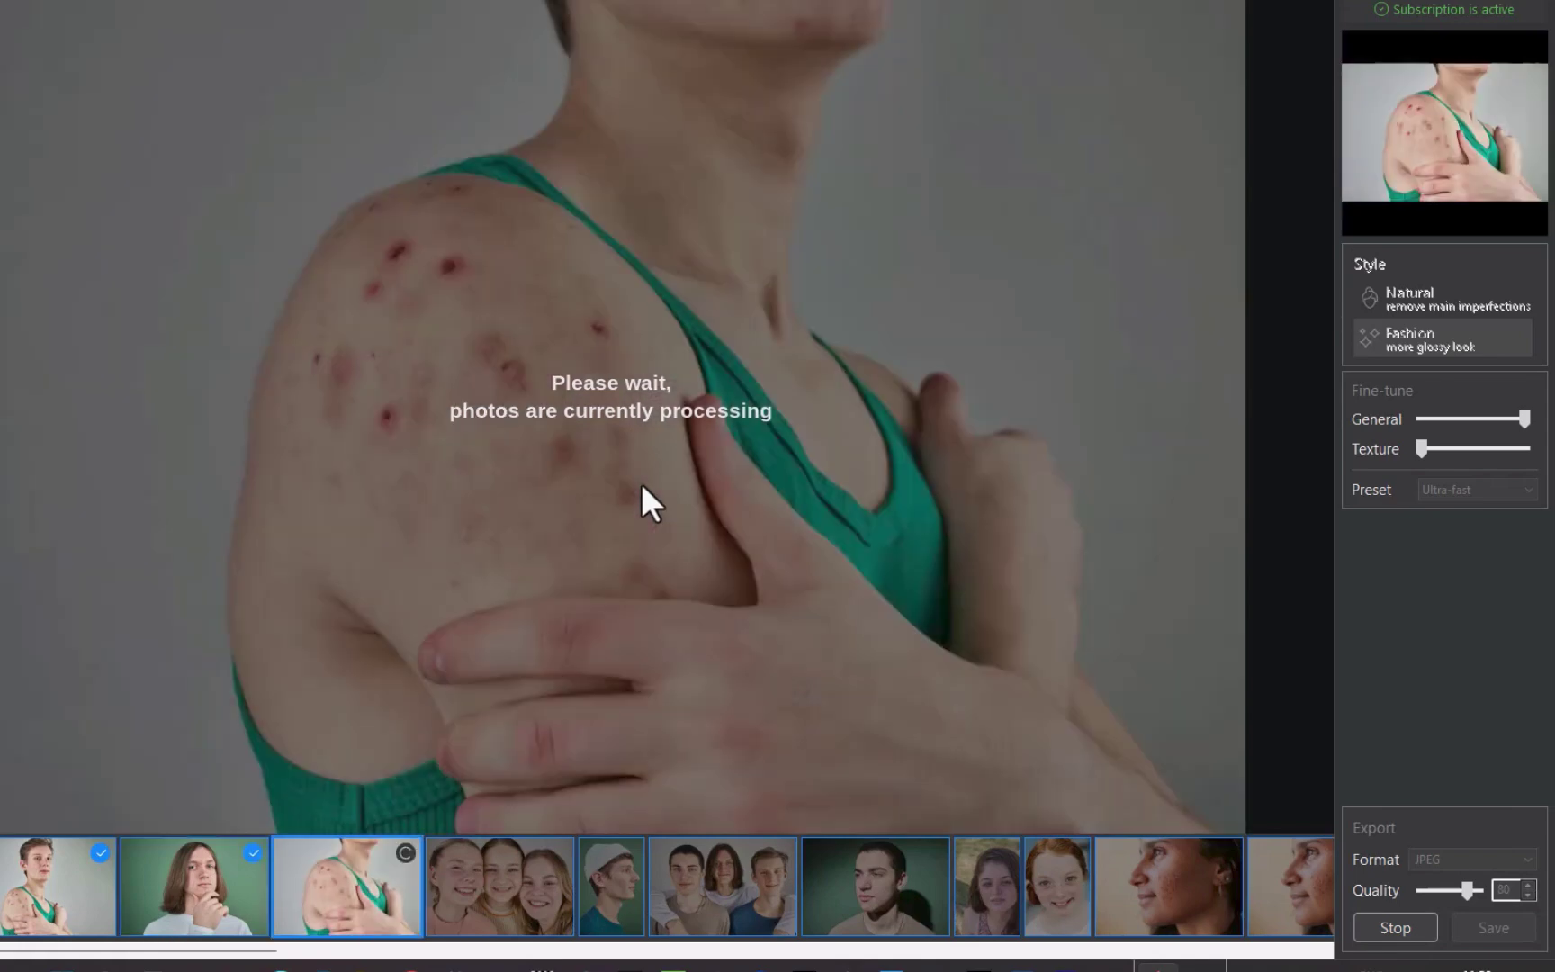